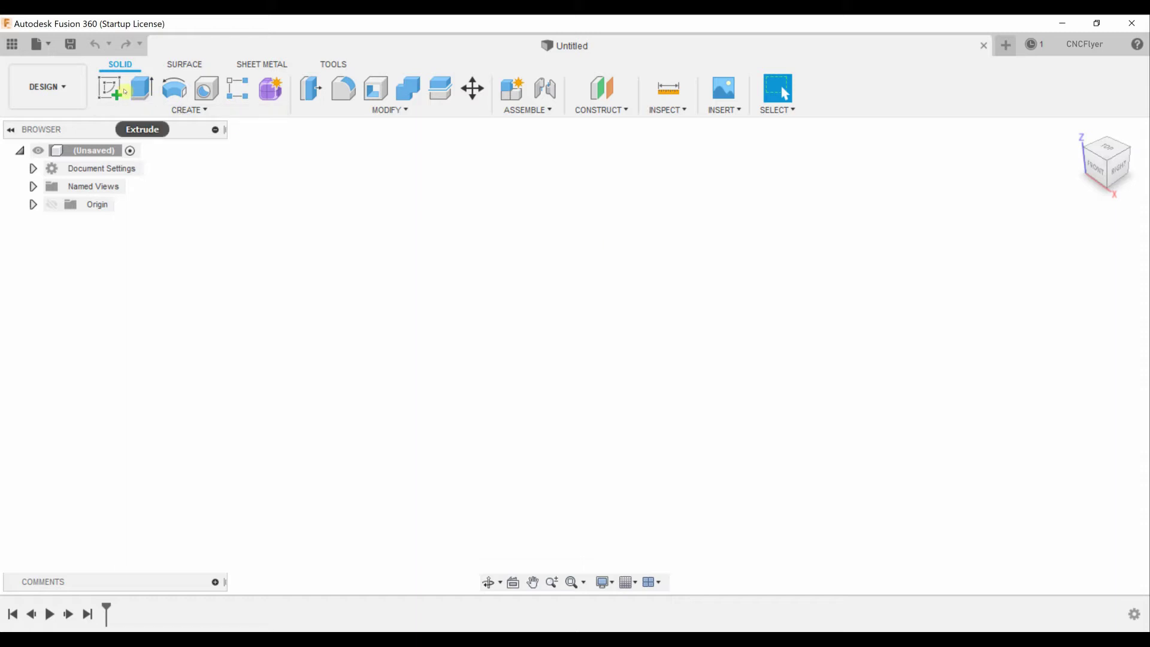
# Step: Draw a 4 by 14 in two-point rectangle from the origin on the XY plane, then finish the sketch
pyautogui.click(116, 91)
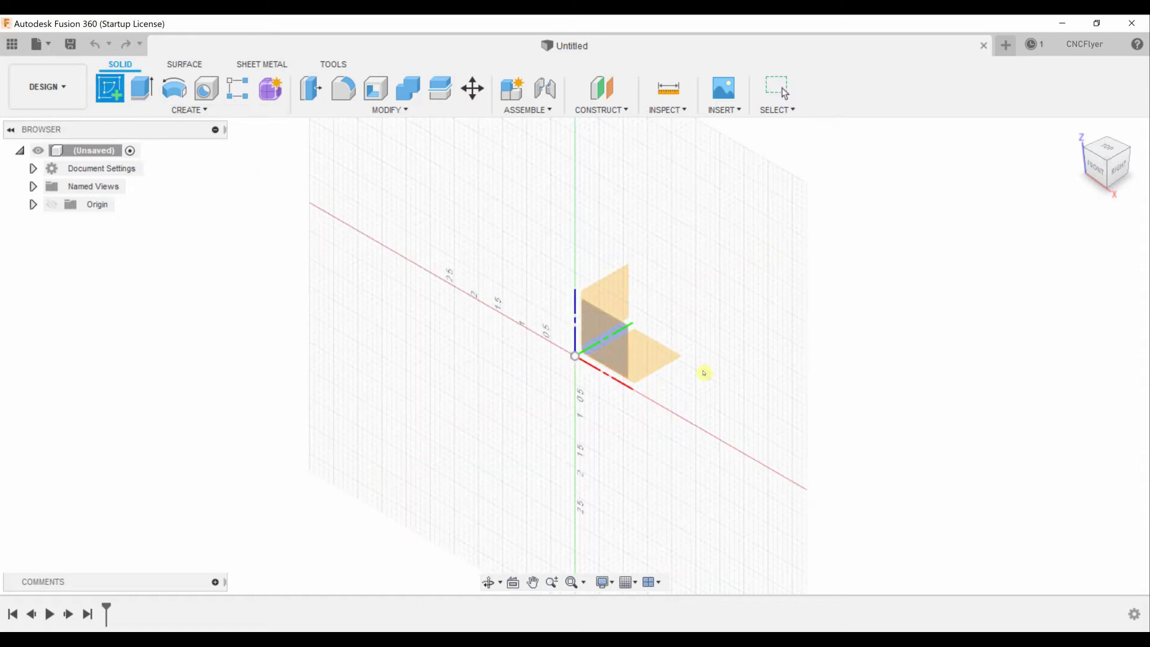
pyautogui.click(683, 365)
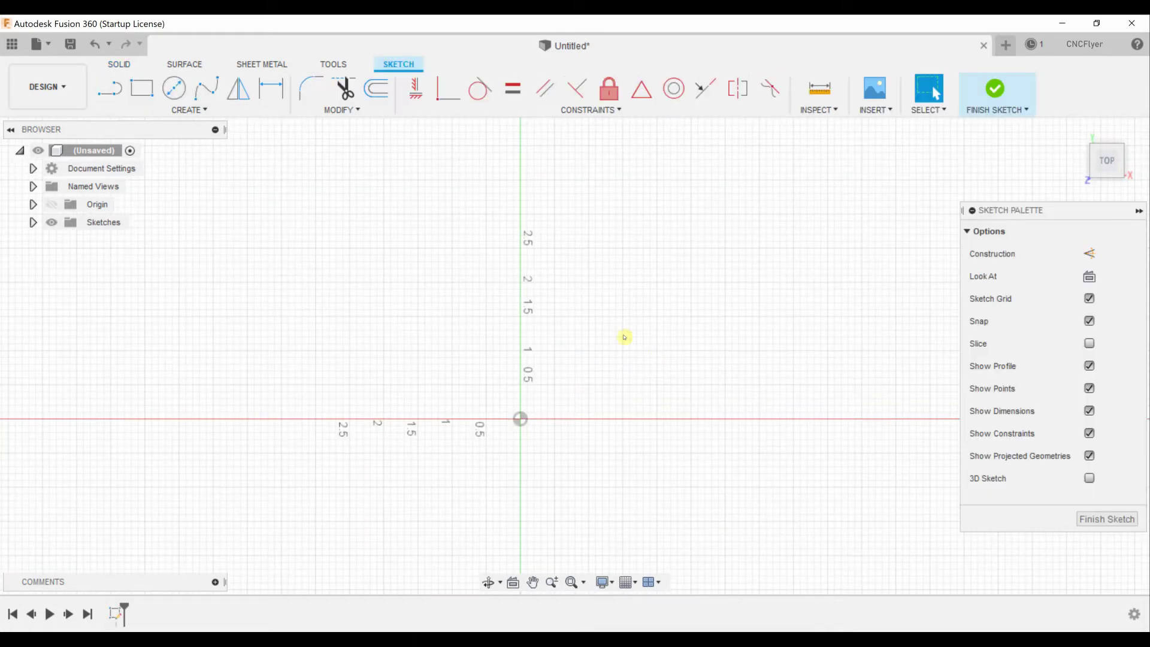
pyautogui.click(152, 90)
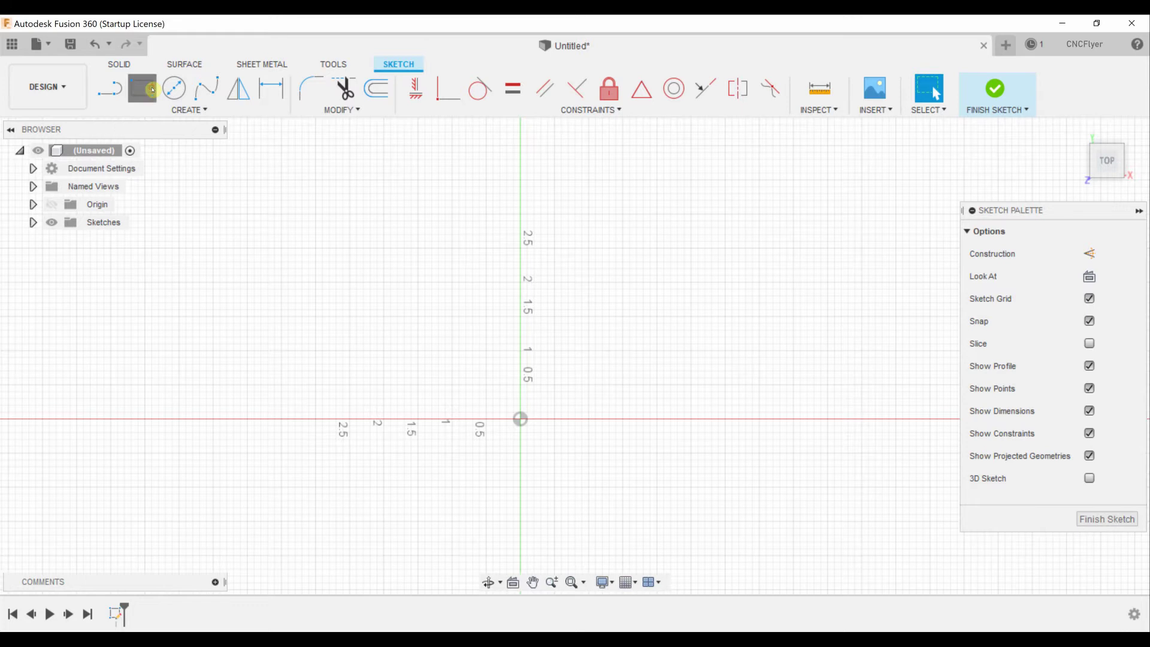
pyautogui.click(521, 420)
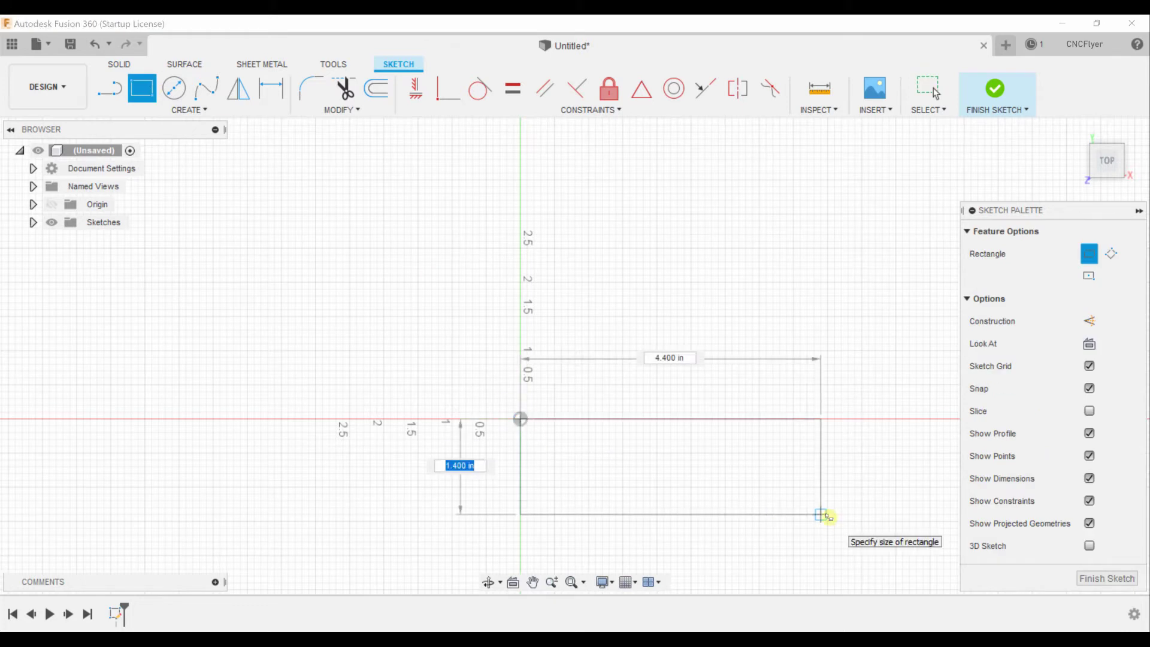
pyautogui.write('4')
pyautogui.press('Tab')
pyautogui.write('1')
pyautogui.press('Tab')
pyautogui.press('Return')
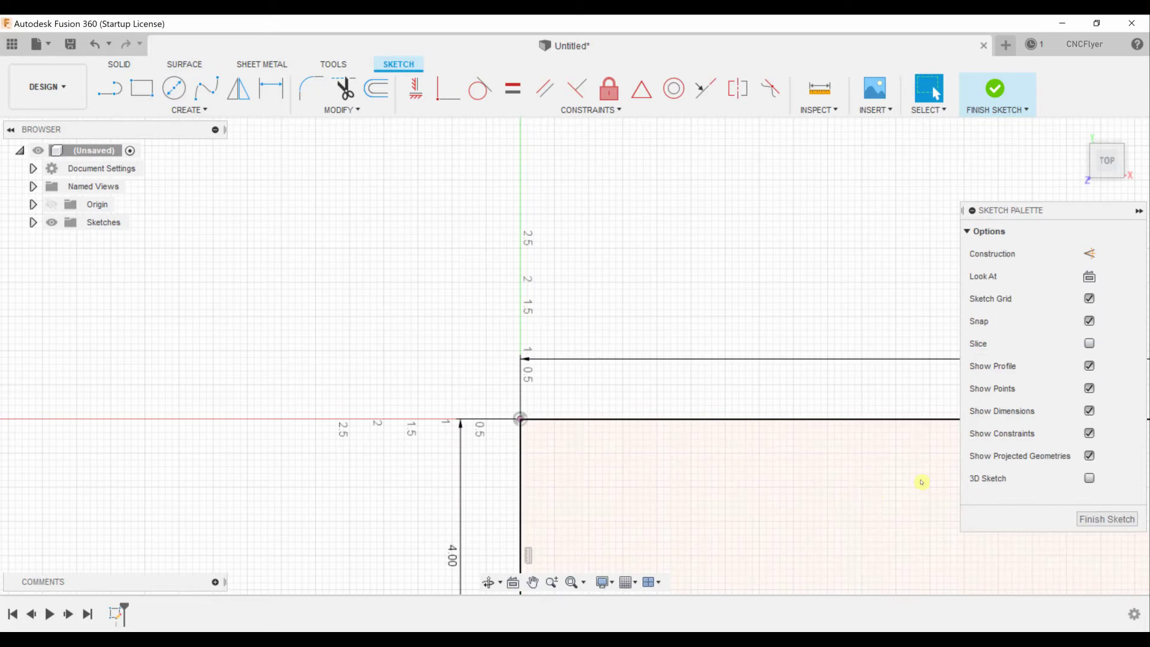
pyautogui.scroll(-5, 879, 503)
pyautogui.moveTo(868, 534); pyautogui.dragTo(500, 371, button='middle')
pyautogui.click(1103, 519)
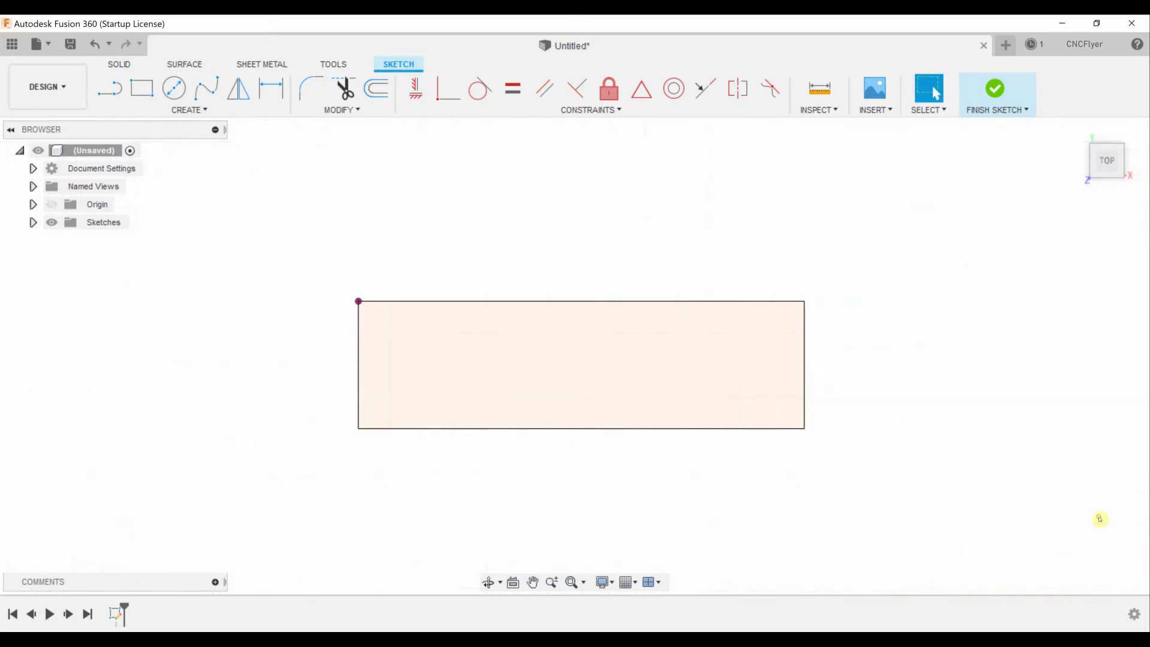
# Step: Extrude the rectangle profile 0.75 in as a new solid body
pyautogui.click(664, 339)
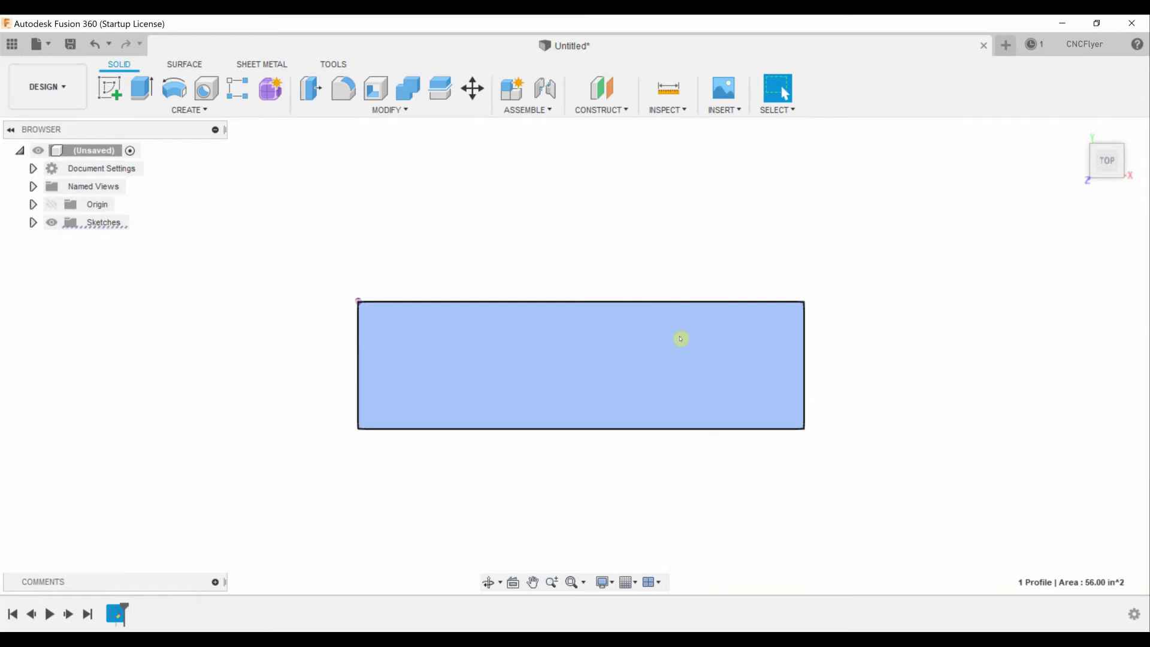
pyautogui.press('e')
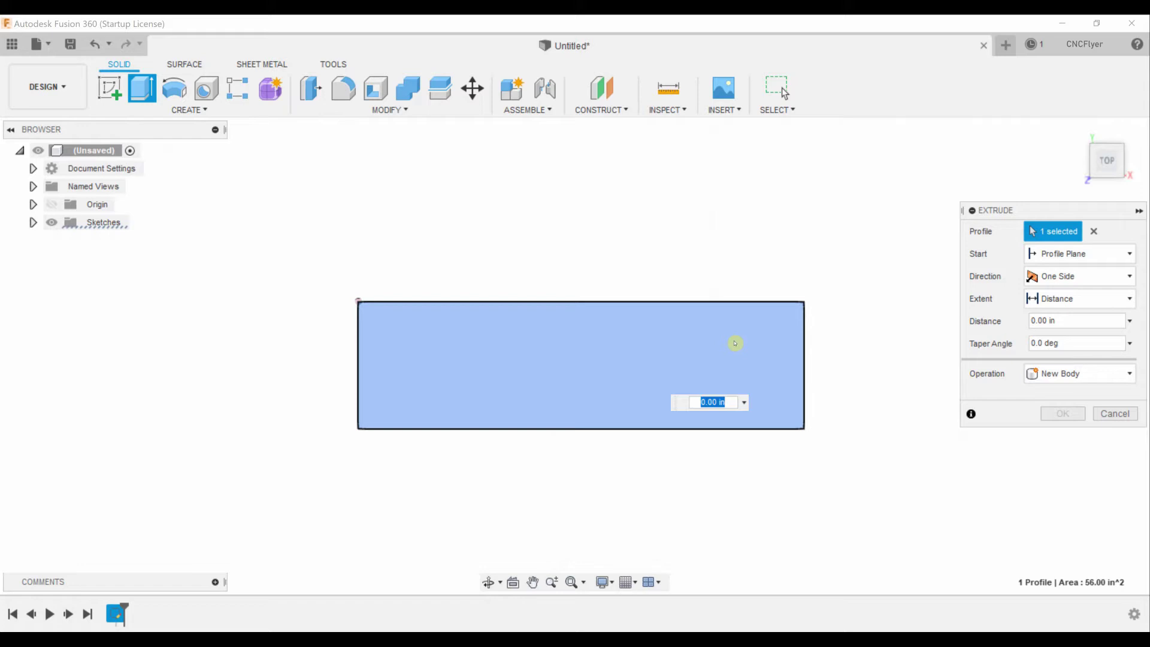
pyautogui.press('BackSpace')
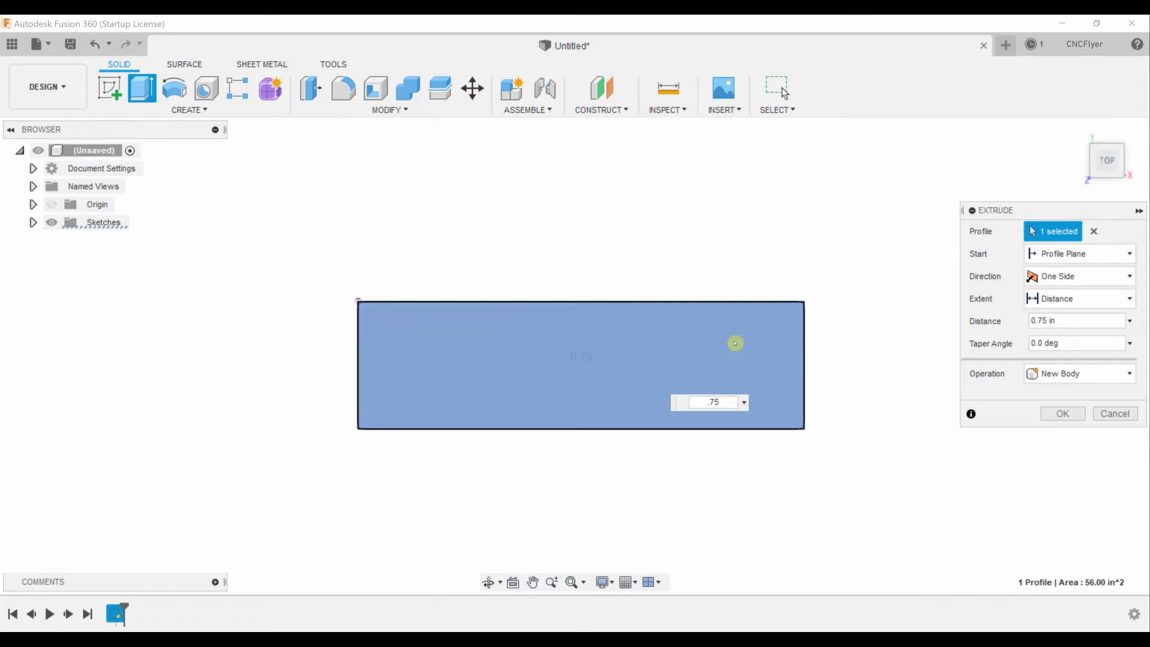
pyautogui.press('Return')
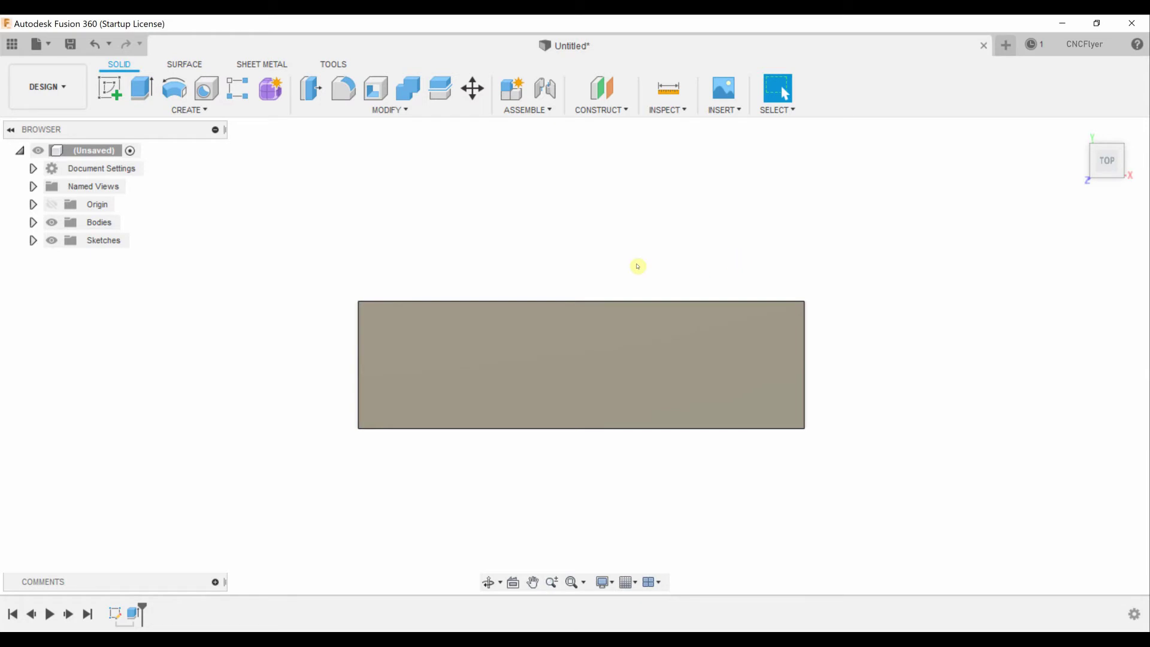
# Step: Start a sketch on the XY plane and insert the 'one hundred and ten' SVG from C:\CNC
pyautogui.click(108, 91)
pyautogui.click(591, 339)
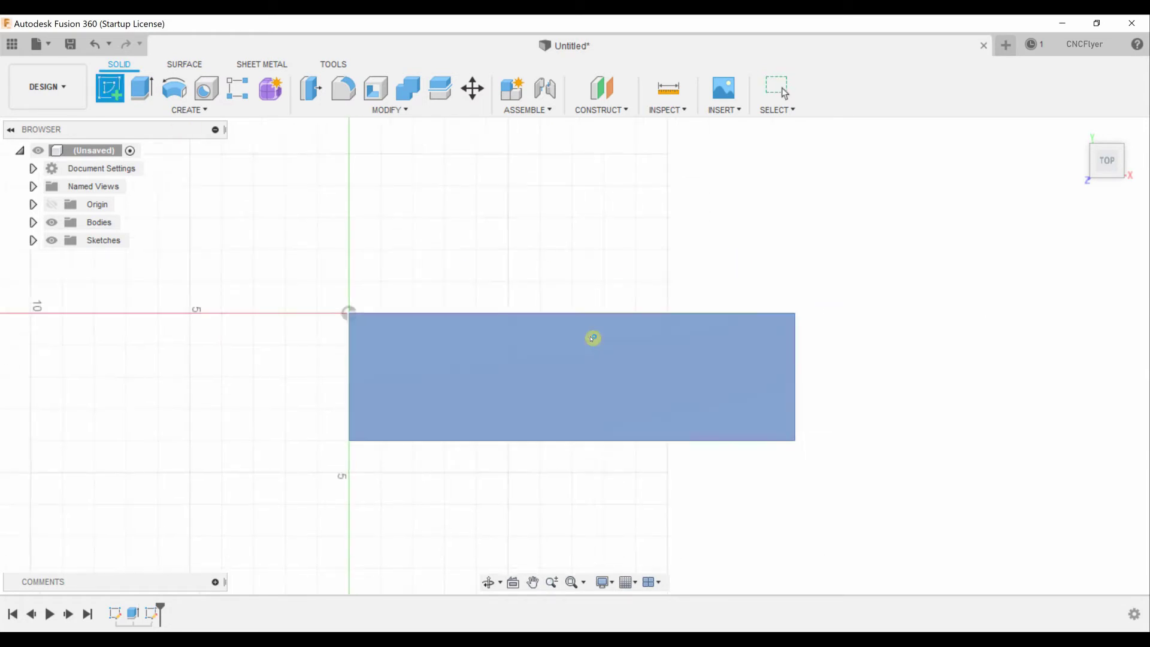
pyautogui.click(876, 111)
pyautogui.click(900, 199)
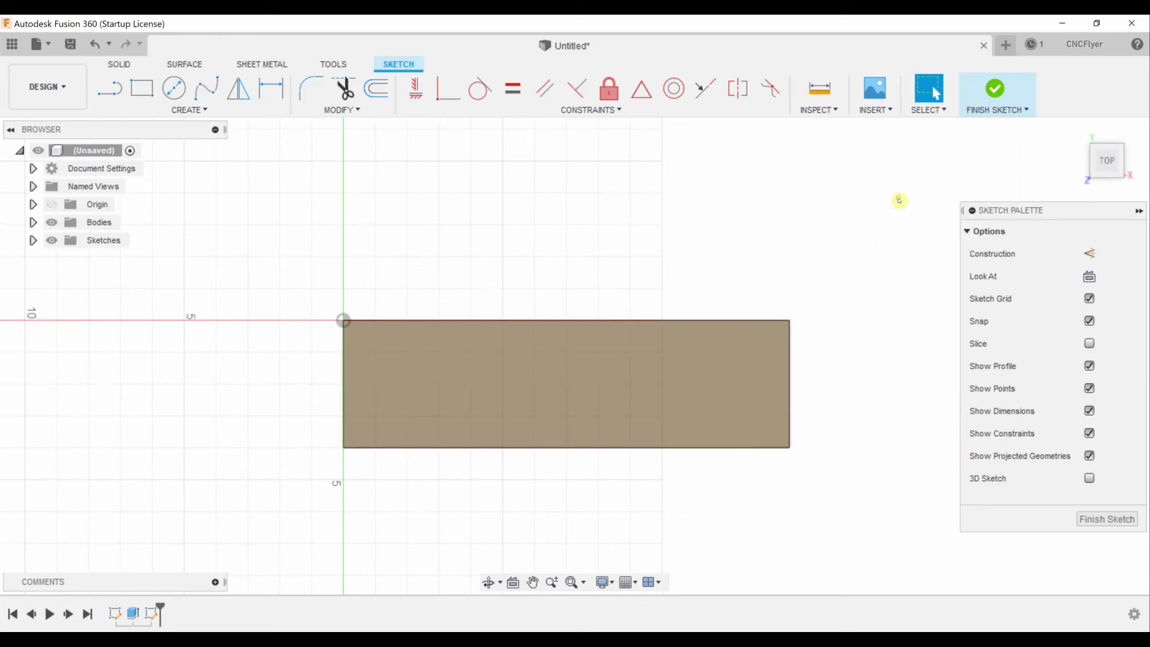
pyautogui.click(855, 232)
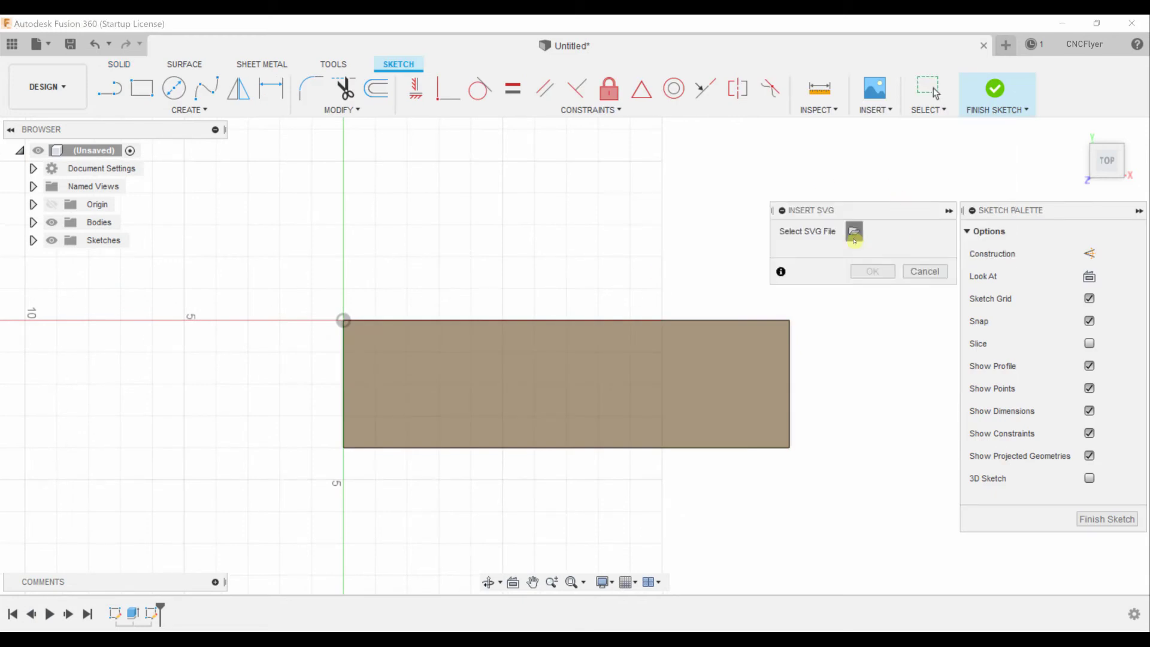
pyautogui.click(226, 140)
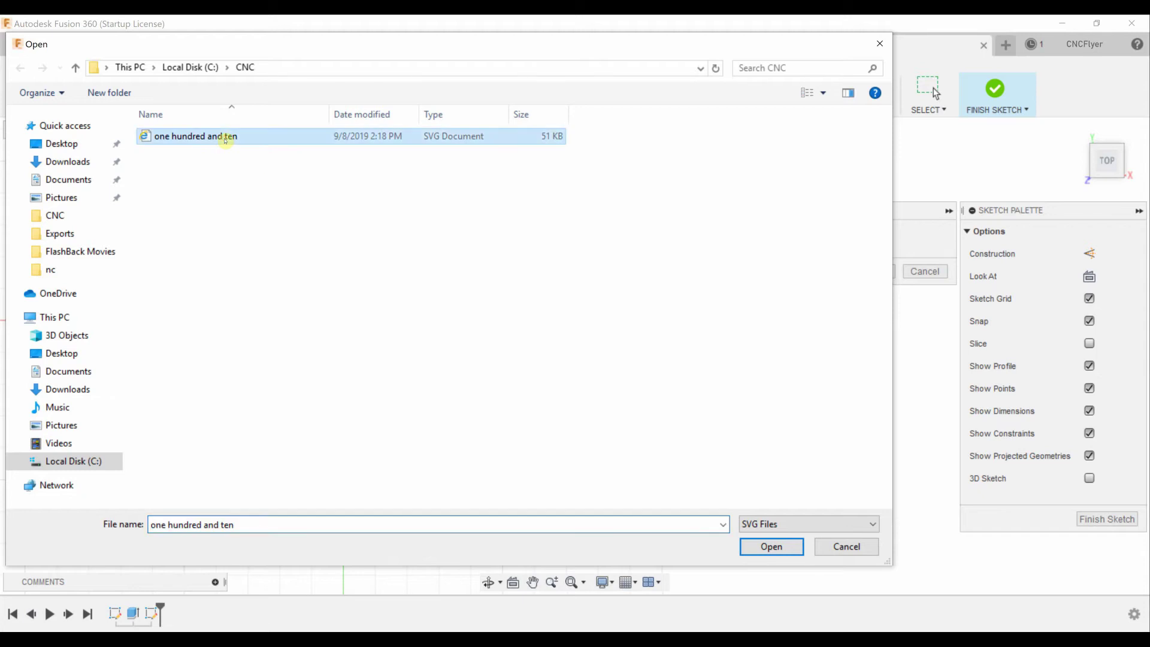
pyautogui.click(776, 548)
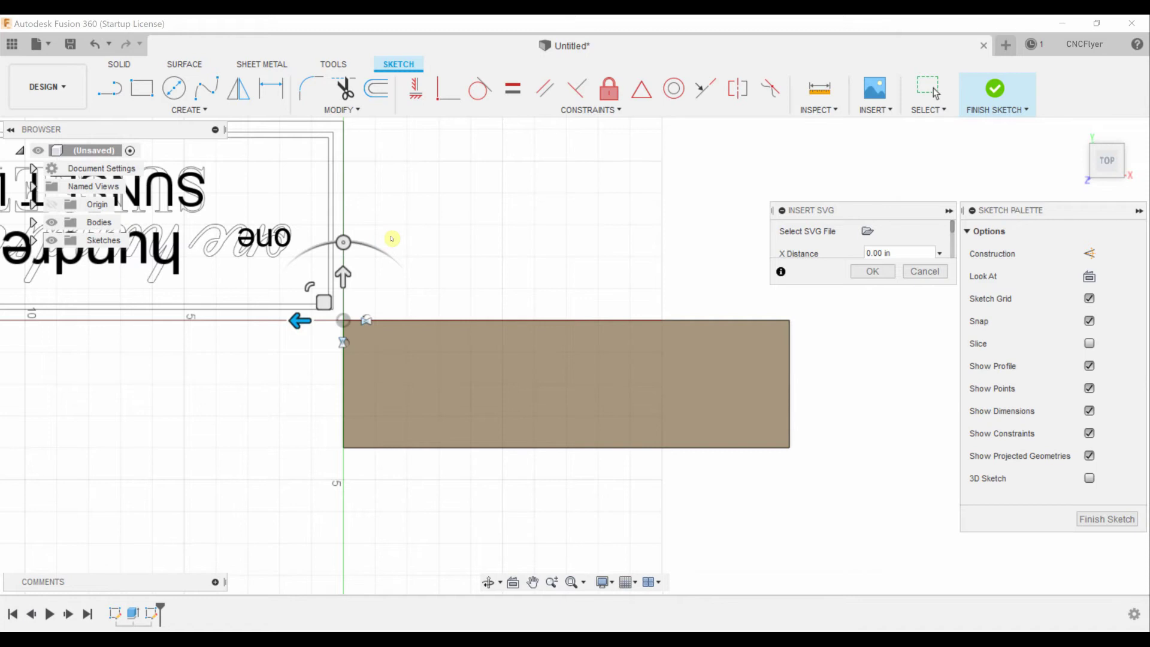
# Step: Rotate the imported lettering upright, set its XY scale to 0.64 and confirm the placement
pyautogui.moveTo(344, 243); pyautogui.dragTo(353, 415)
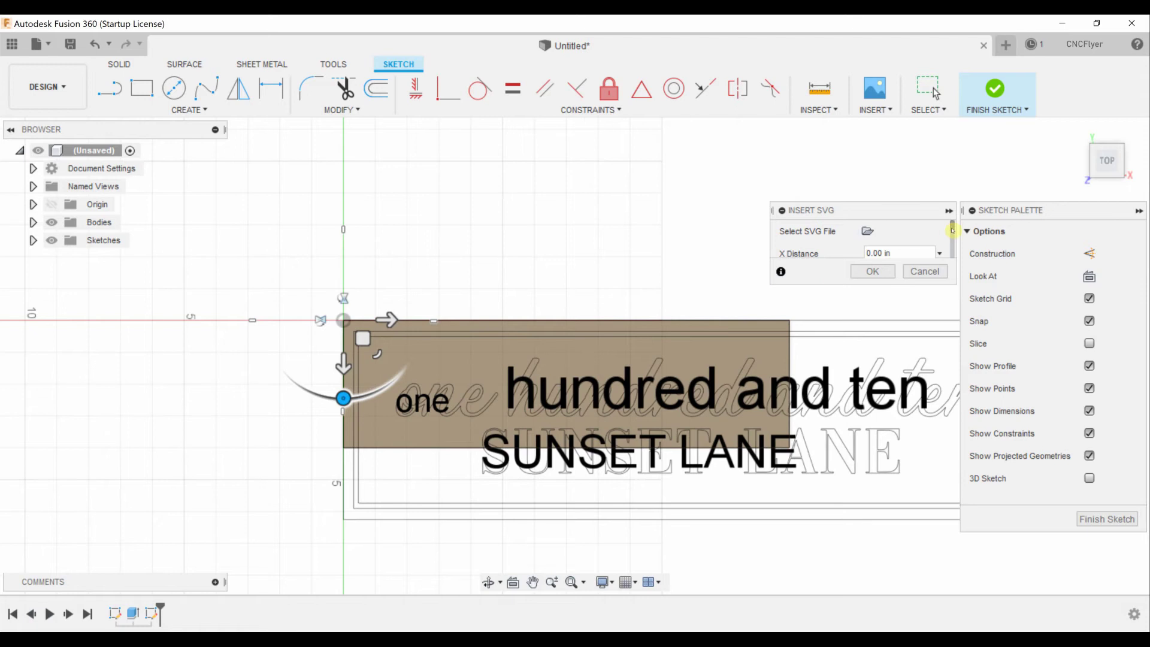
pyautogui.moveTo(953, 230); pyautogui.dragTo(852, 245)
pyautogui.press('BackSpace')
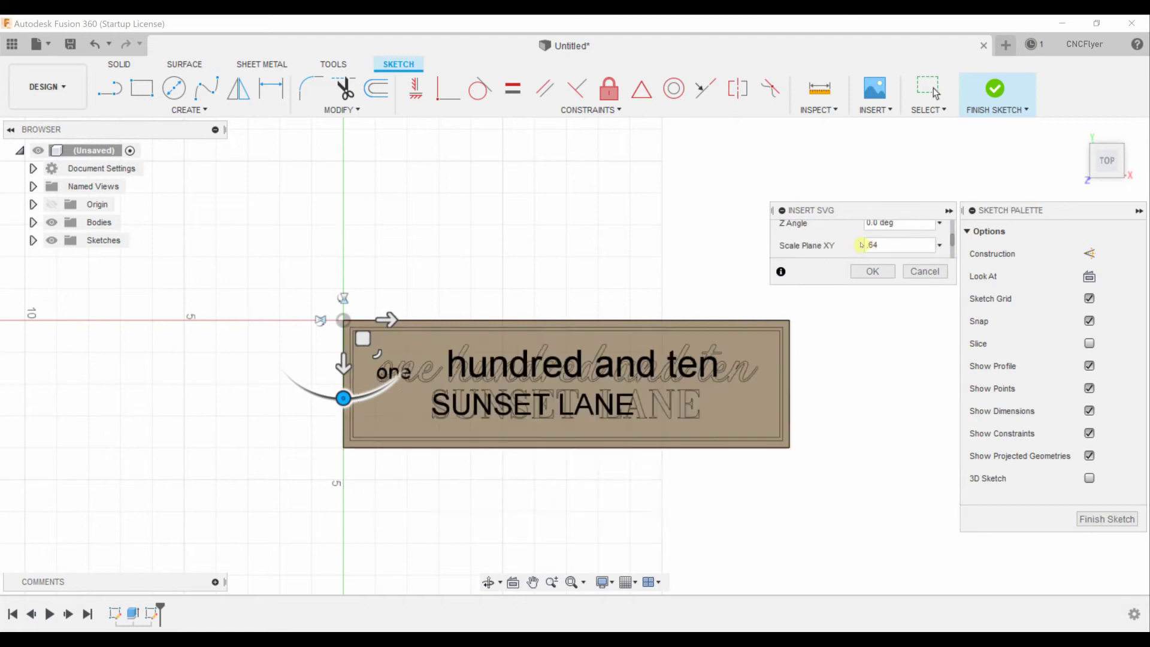
pyautogui.click(877, 271)
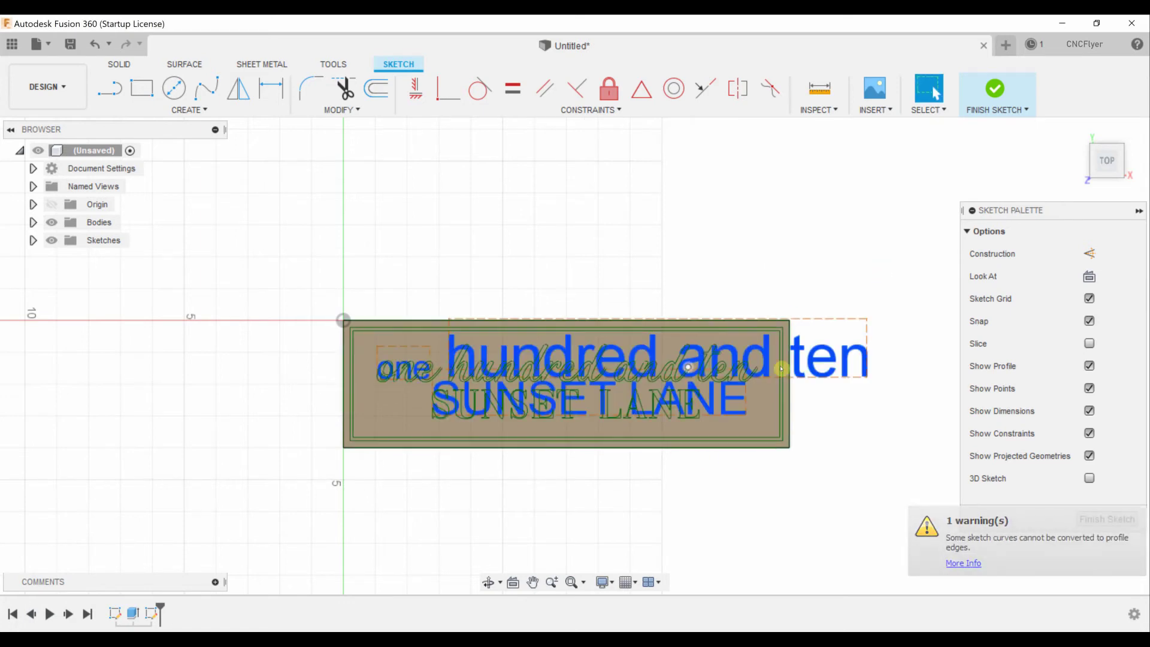
# Step: Delete the stray dashed construction line, duplicate text and leftover short line from the sketch
pyautogui.click(848, 321)
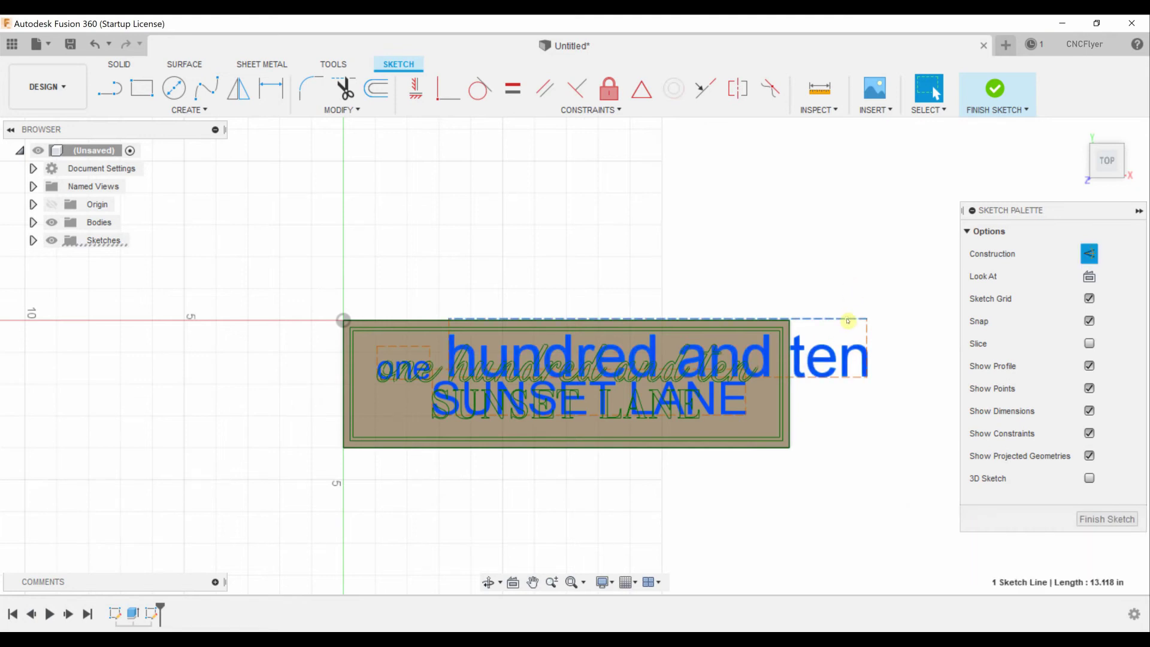
pyautogui.press('Delete')
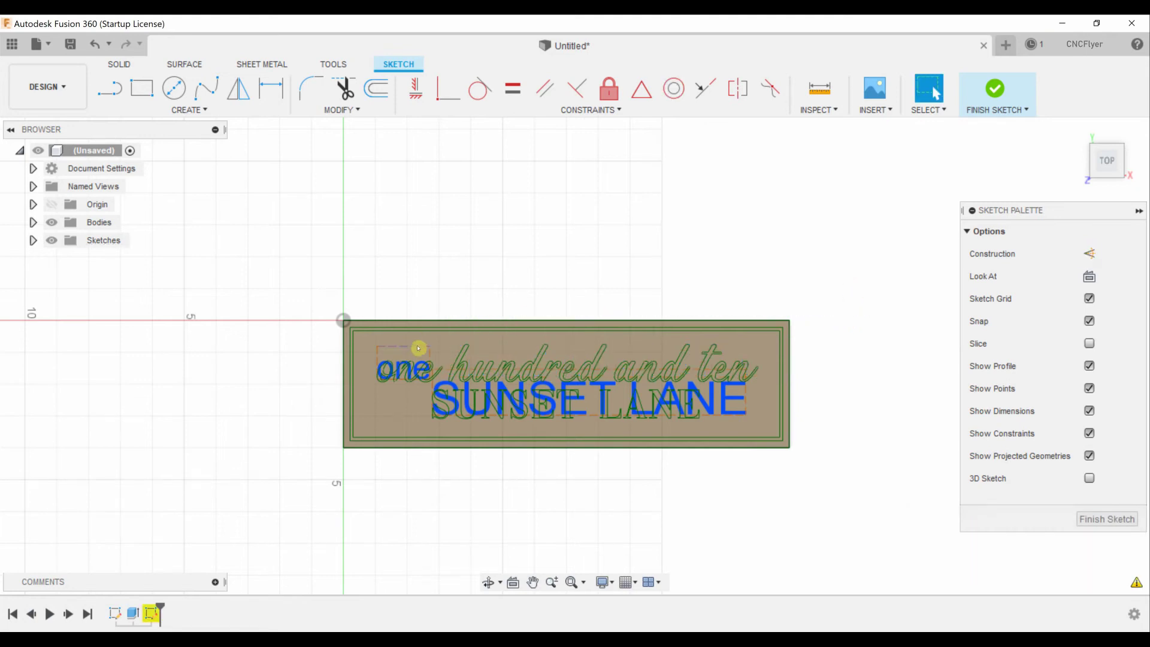
pyautogui.click(747, 409)
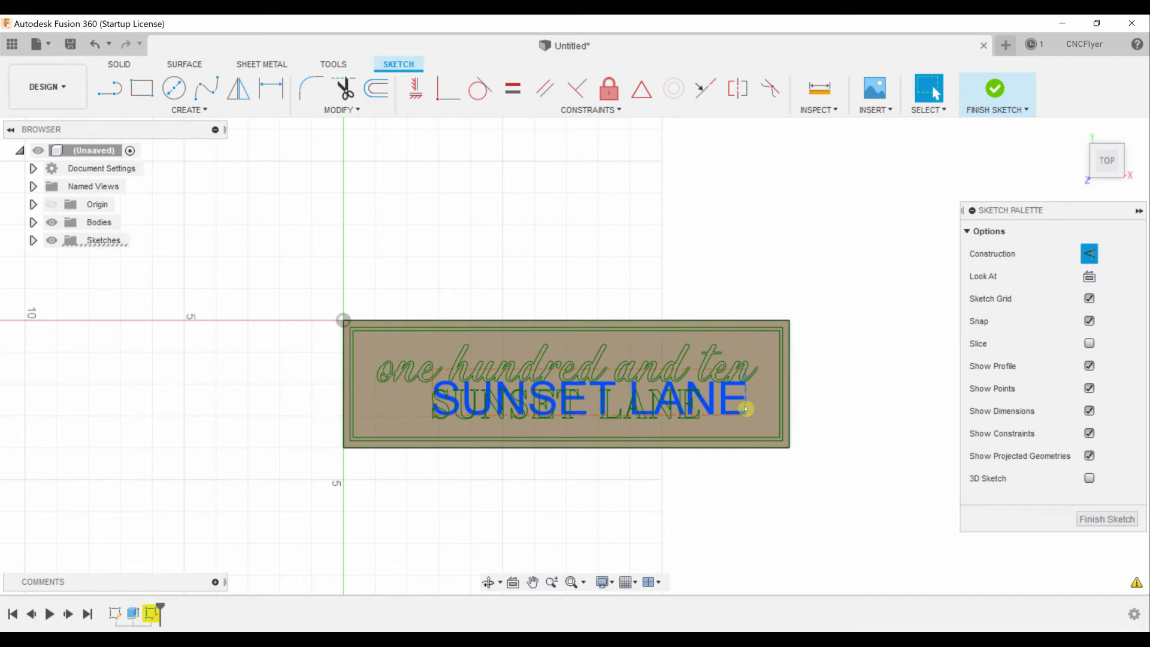
pyautogui.click(899, 284)
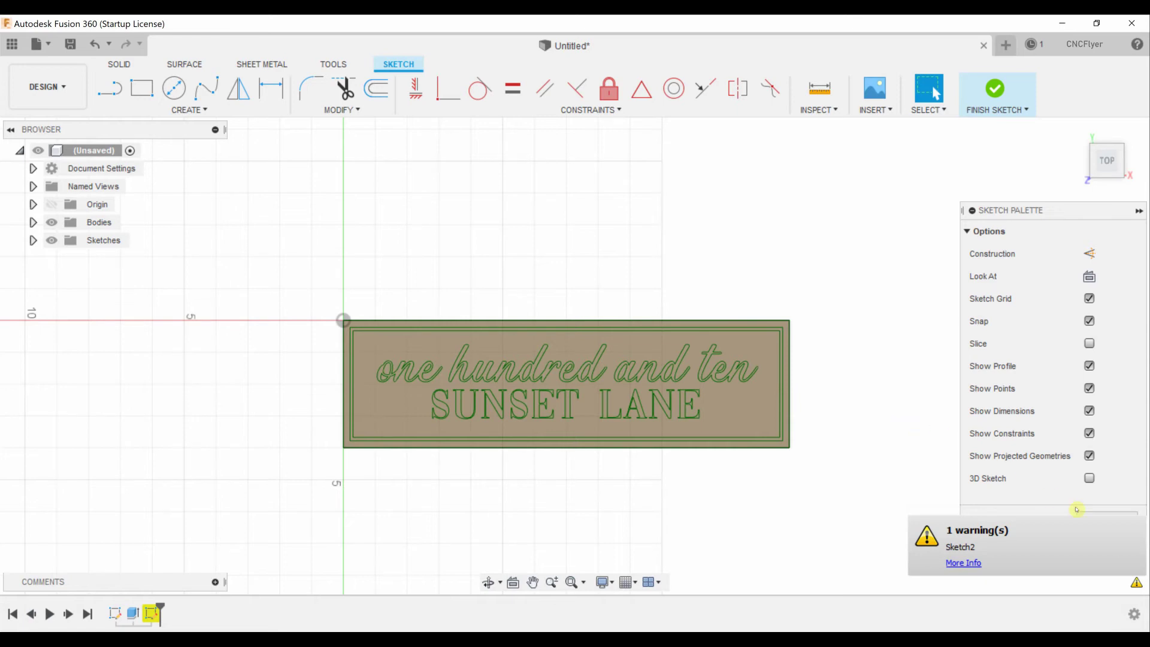
# Step: Dismiss the sketch warning and finish the lettering sketch
pyautogui.click(1046, 528)
pyautogui.click(1106, 547)
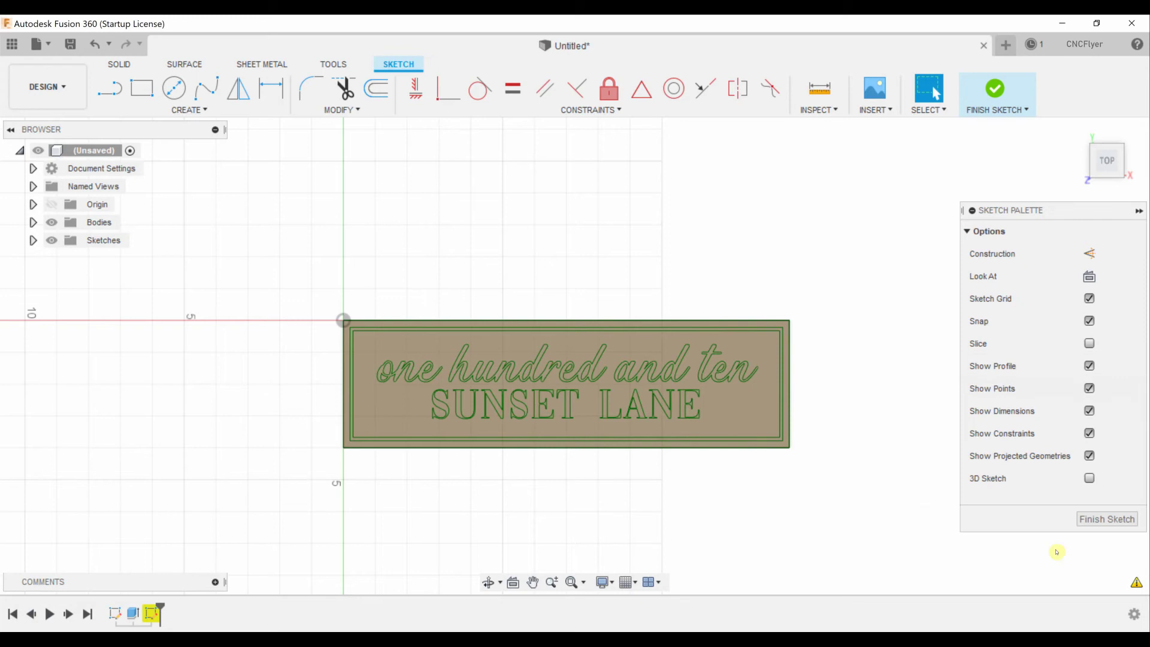
pyautogui.click(1093, 519)
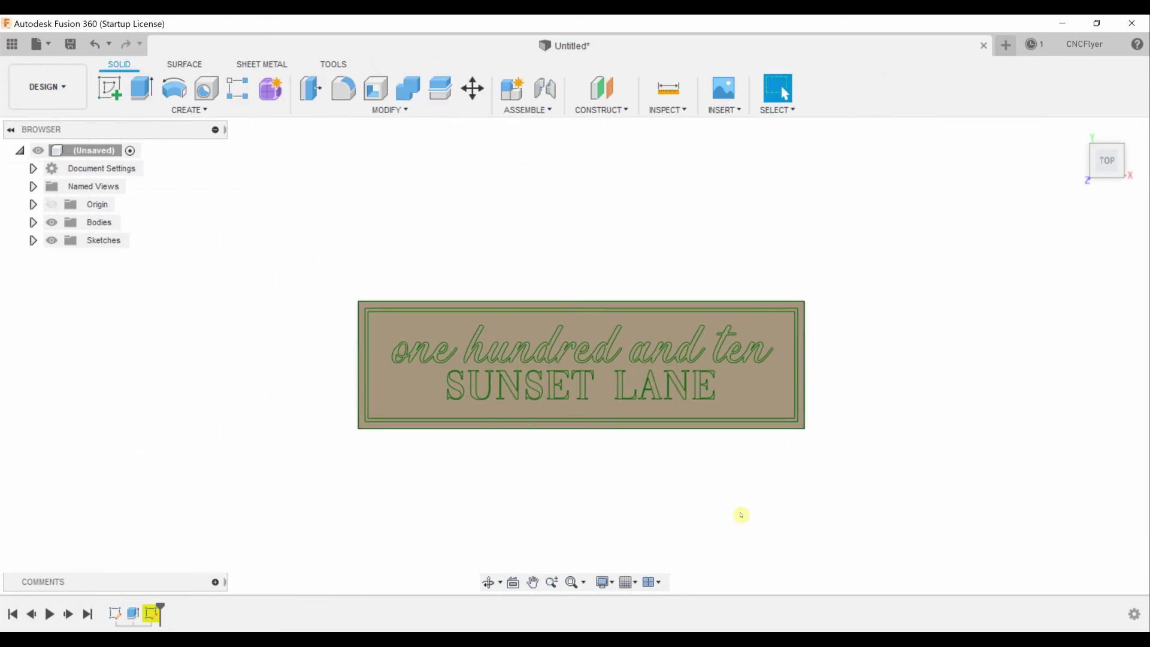
# Step: In Manufacture, create Setup1 with origin at the stock's bottom-left corner and 0 mm side and top offsets
pyautogui.click(75, 88)
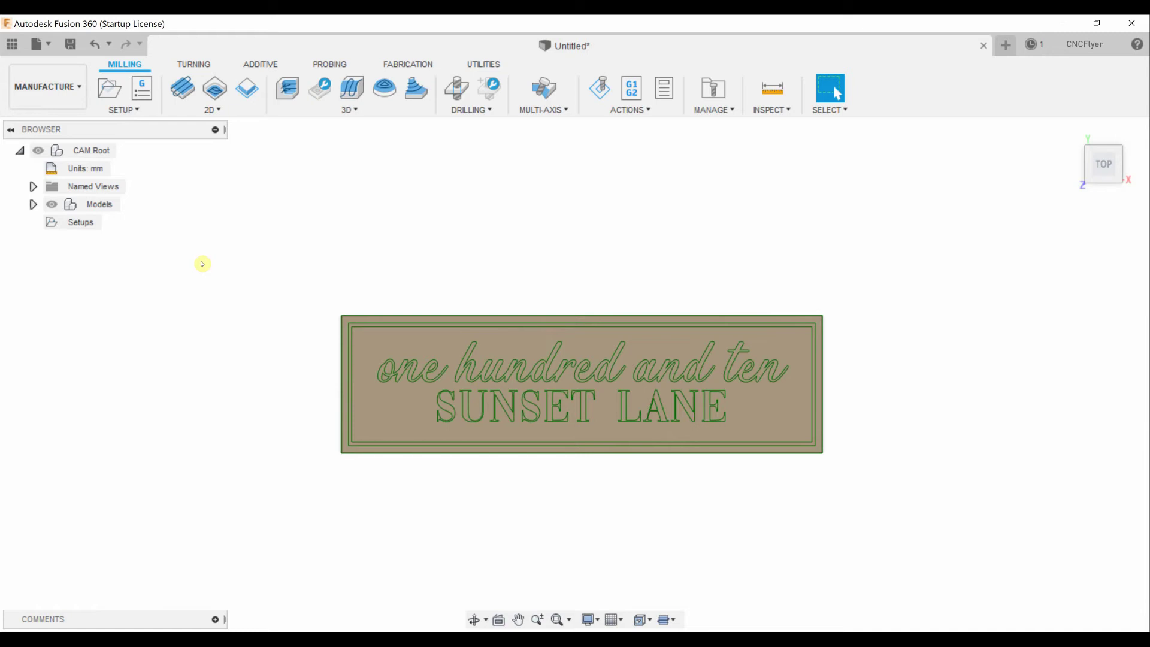
pyautogui.click(133, 110)
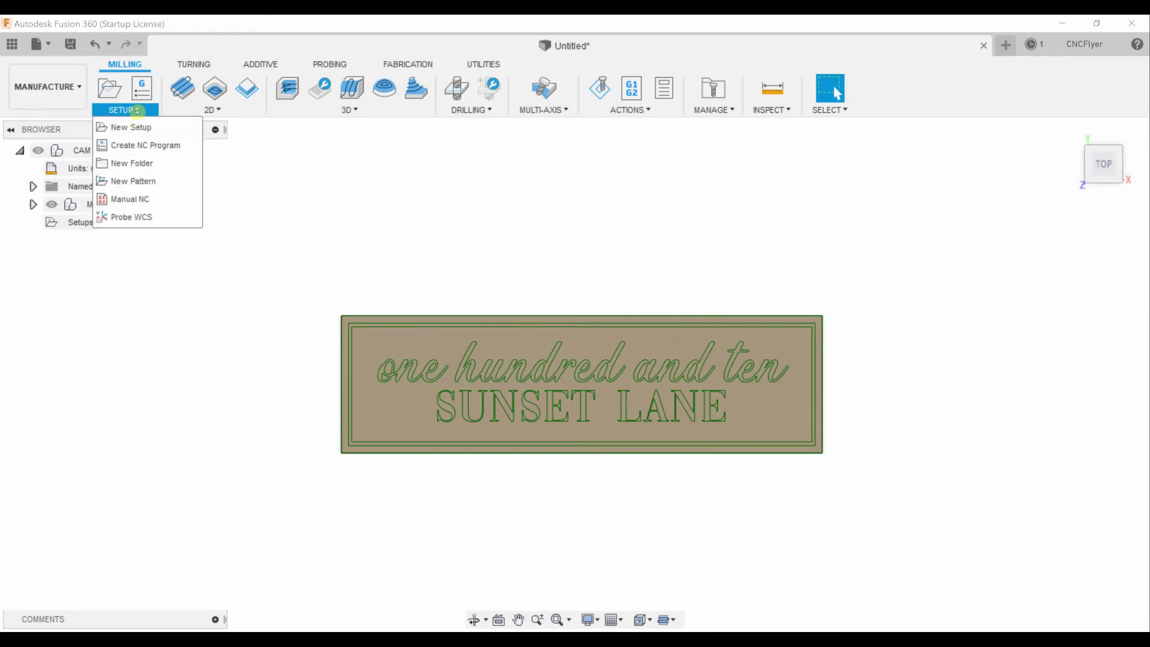
pyautogui.click(135, 126)
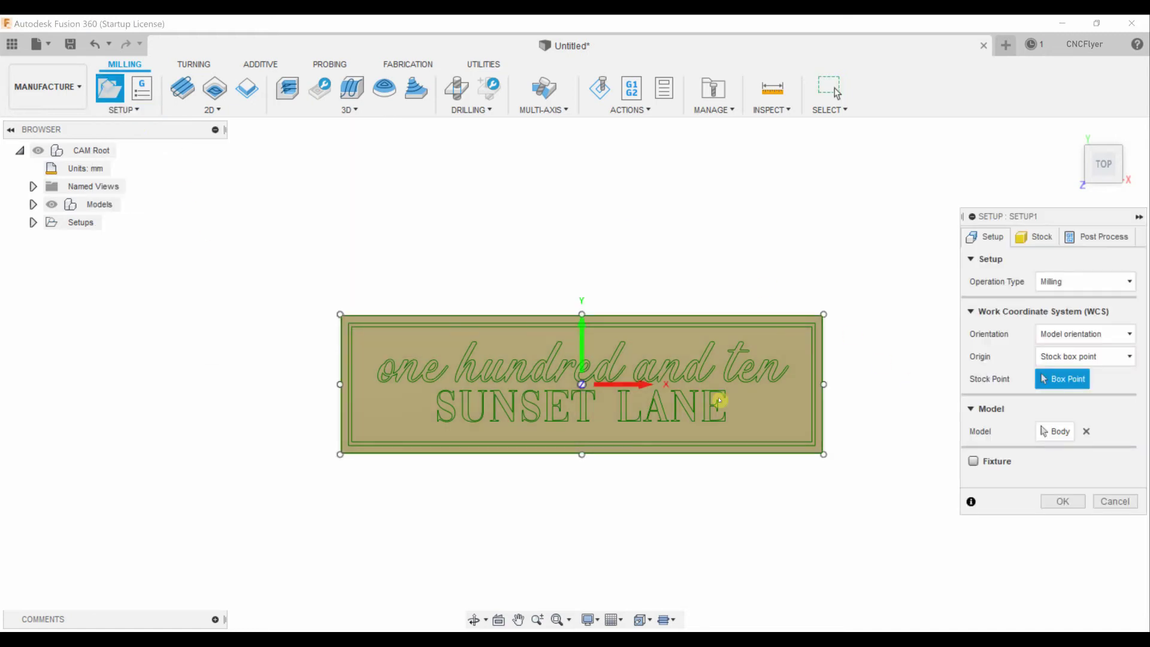
pyautogui.click(340, 456)
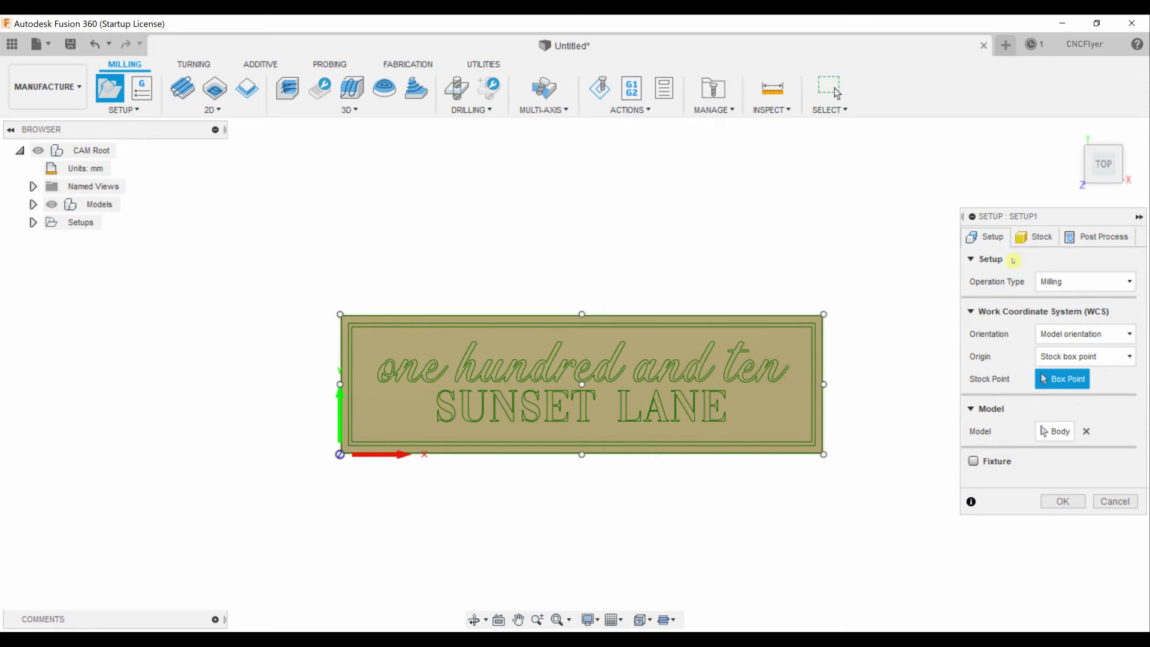
pyautogui.click(1029, 235)
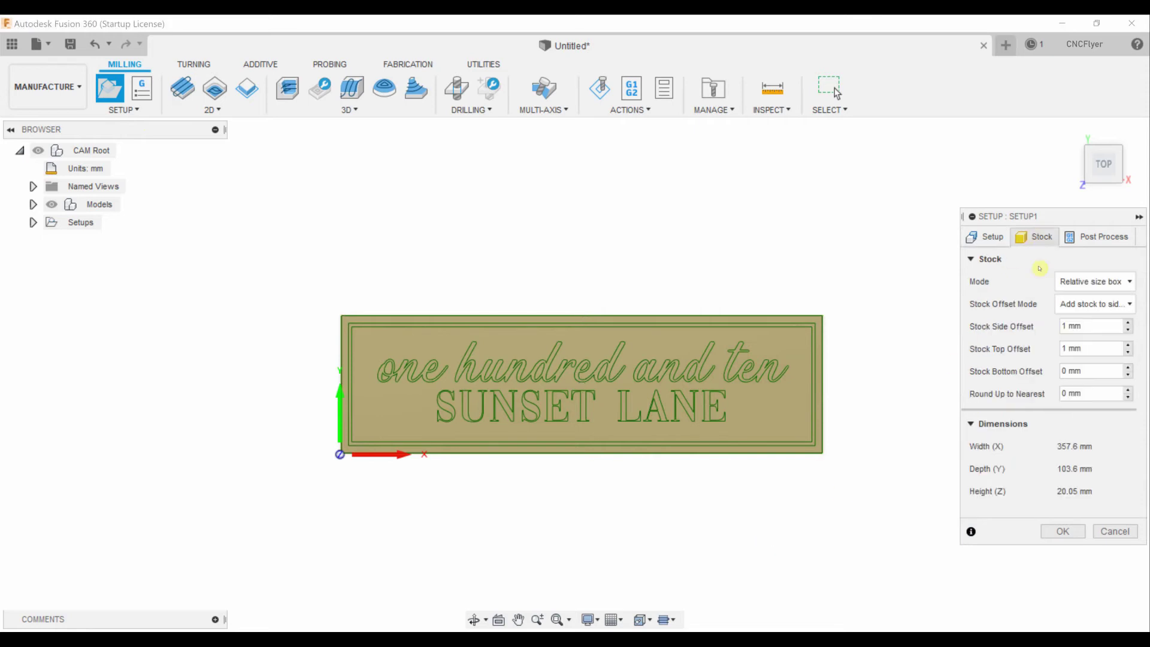
pyautogui.click(1128, 330)
pyautogui.click(1129, 357)
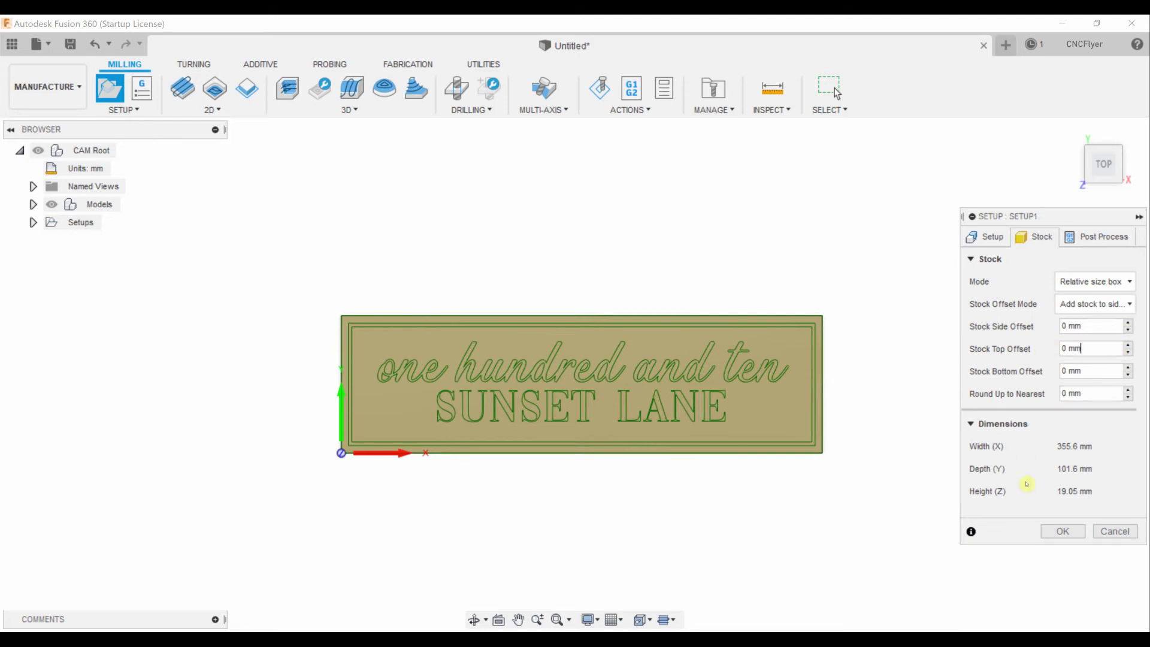
pyautogui.click(1063, 531)
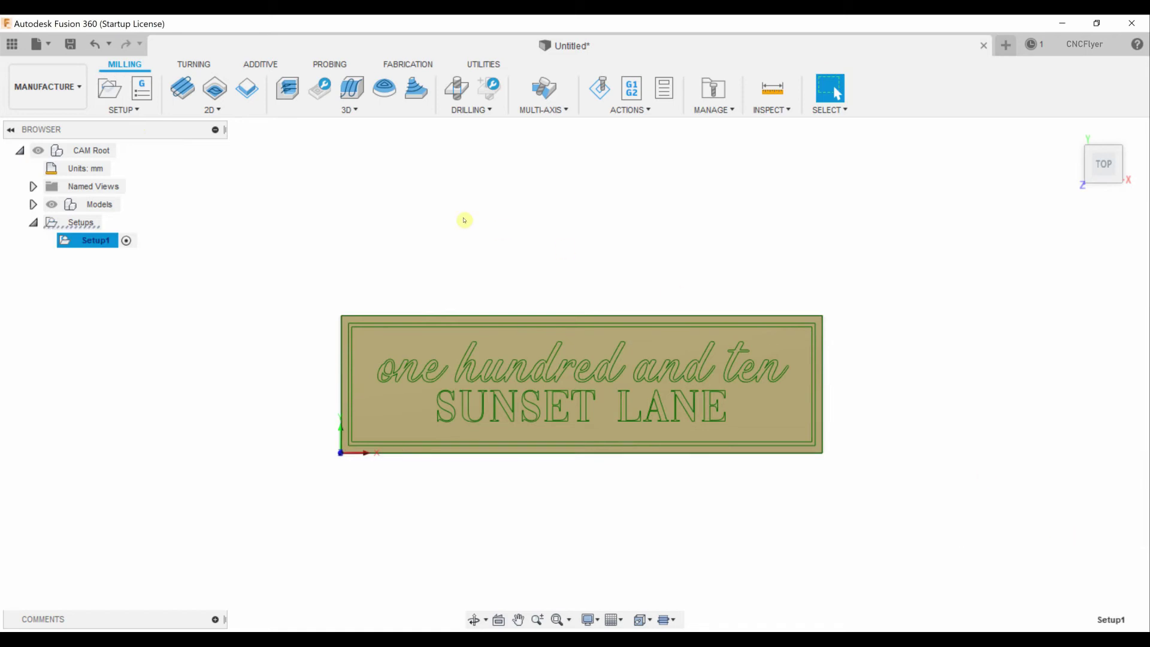
# Step: Start a 2D Engrave toolpath using the Ø13 mm 30° chamfer mill from the local Library
pyautogui.click(219, 110)
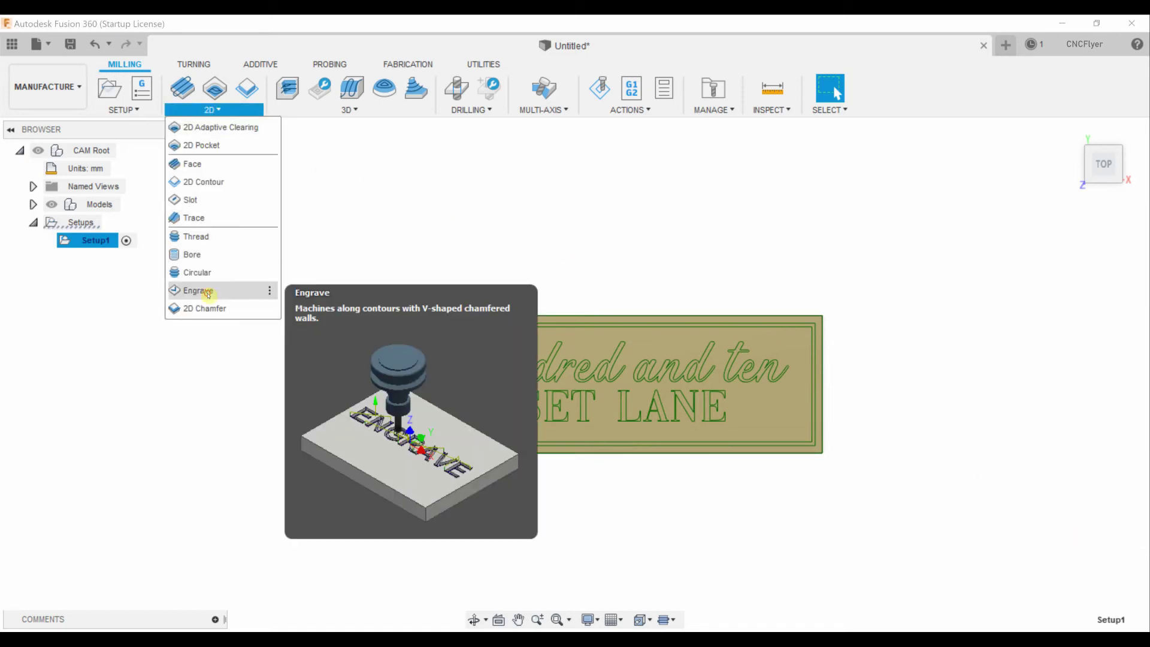
pyautogui.click(208, 293)
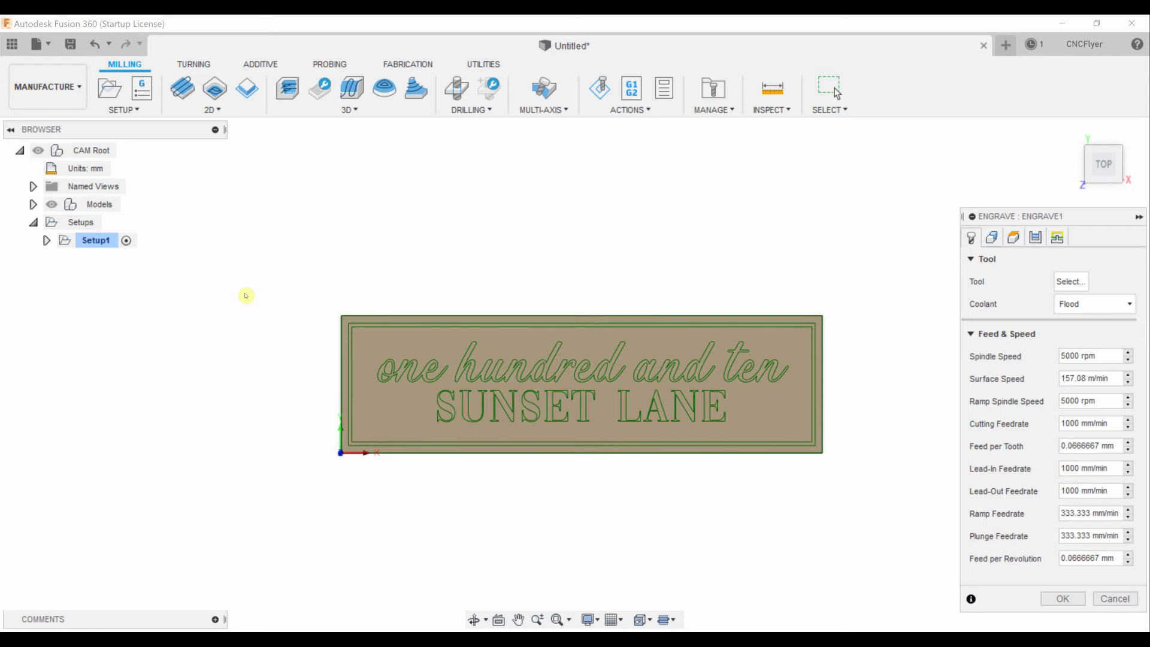
pyautogui.click(1076, 282)
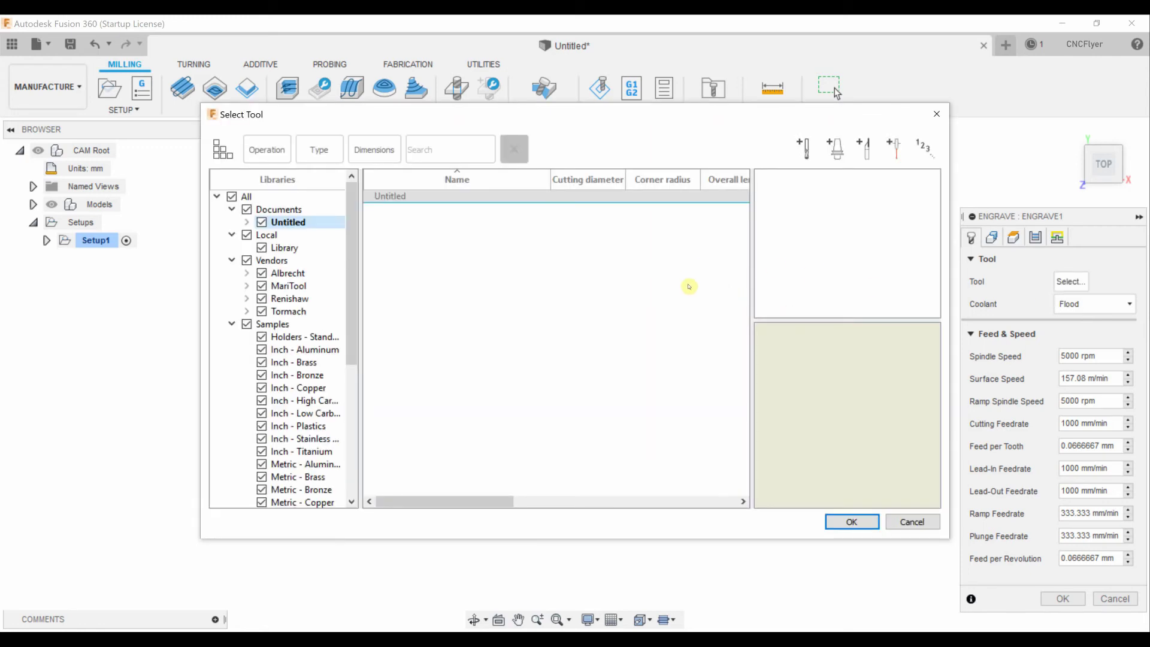
pyautogui.click(292, 247)
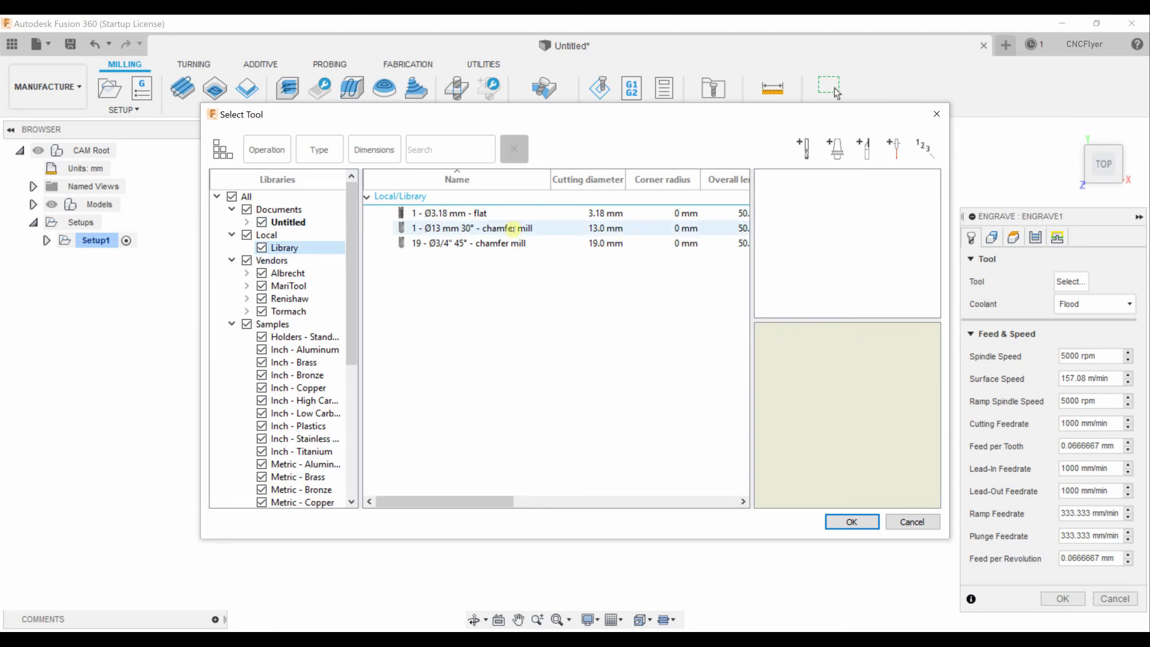
pyautogui.click(513, 229)
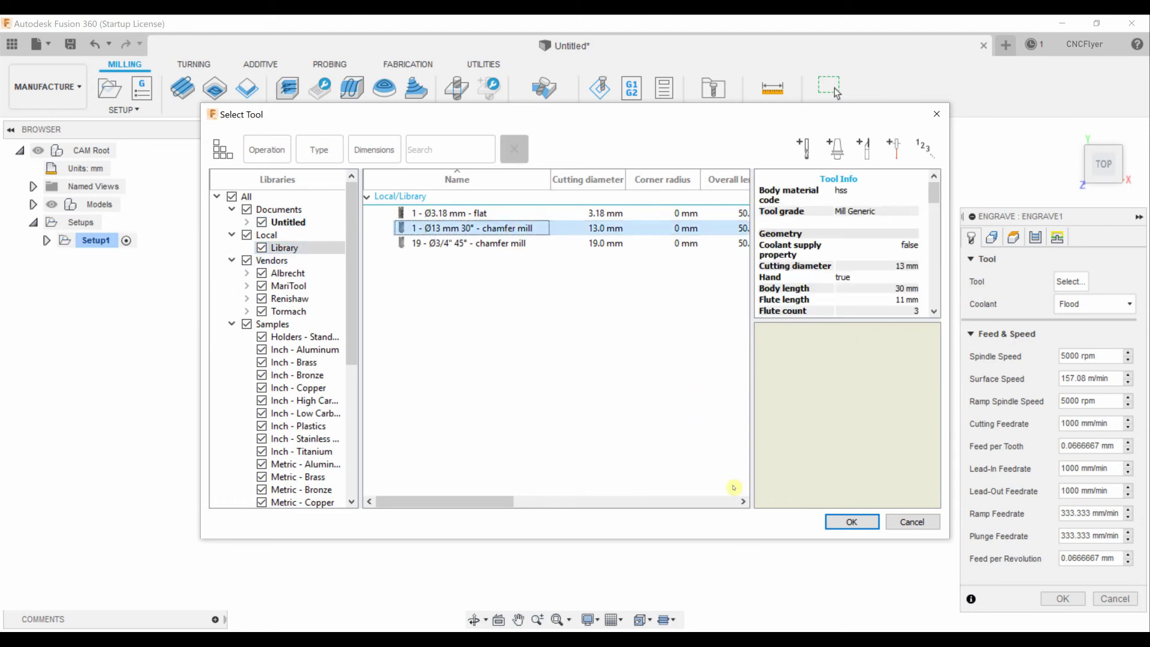
pyautogui.click(858, 524)
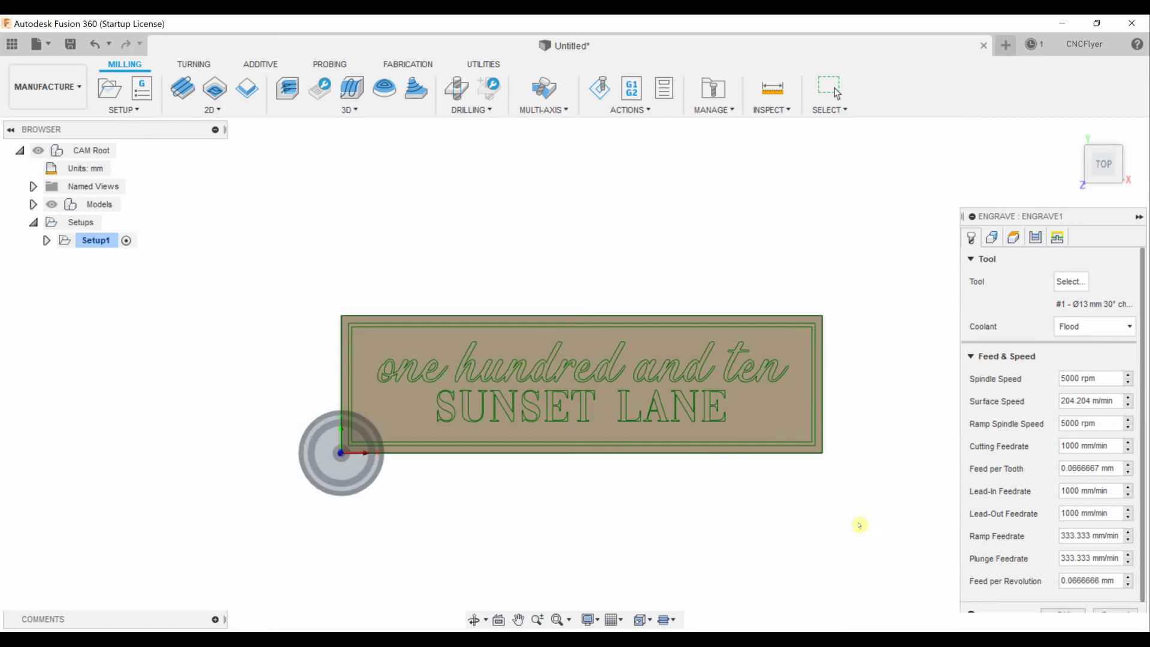
# Step: Select the outer and inner border rectangles plus all contours of 'one hundred and' for engraving
pyautogui.click(991, 238)
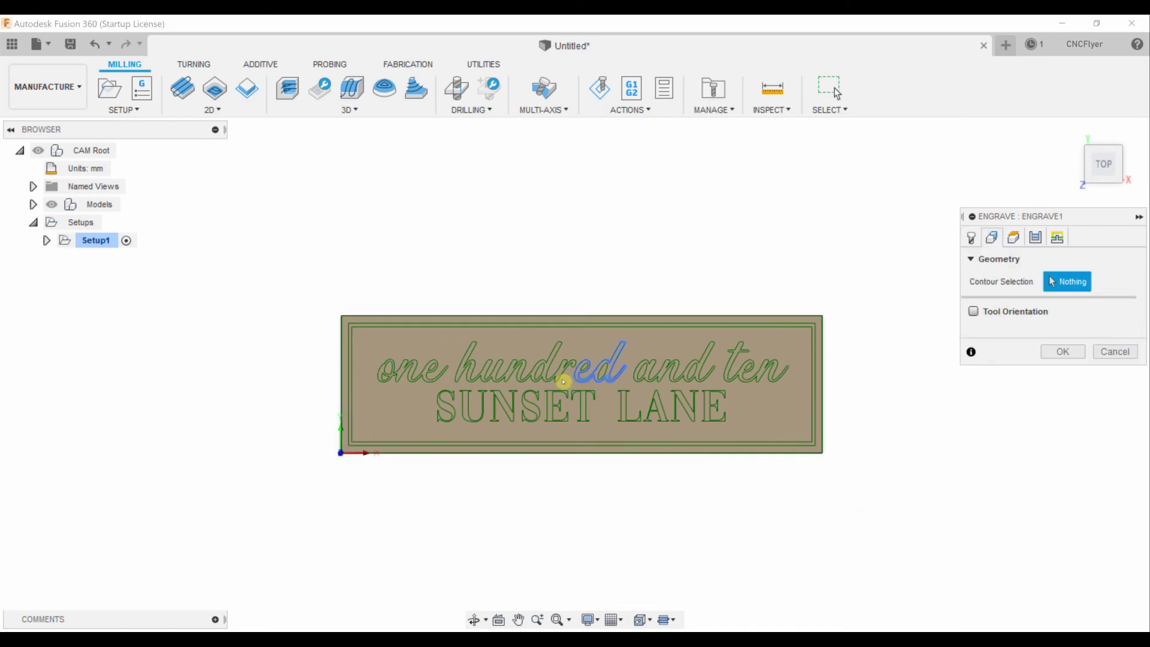
pyautogui.scroll(4, 475, 362)
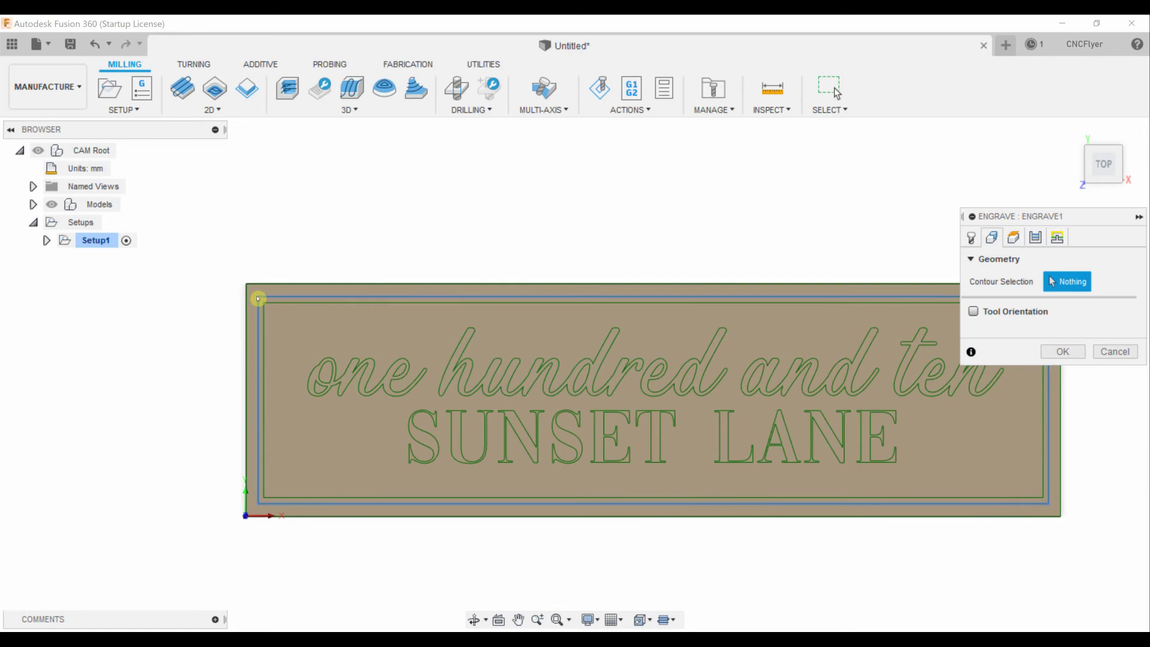
pyautogui.click(258, 299)
pyautogui.click(259, 301)
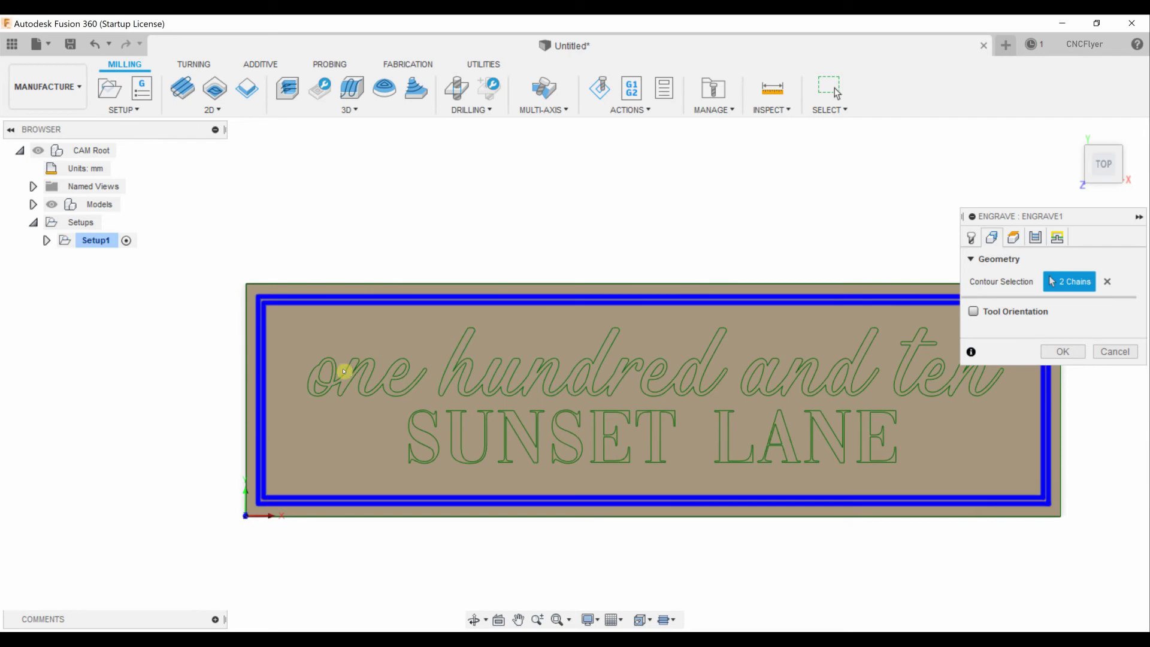
pyautogui.scroll(1, 318, 368)
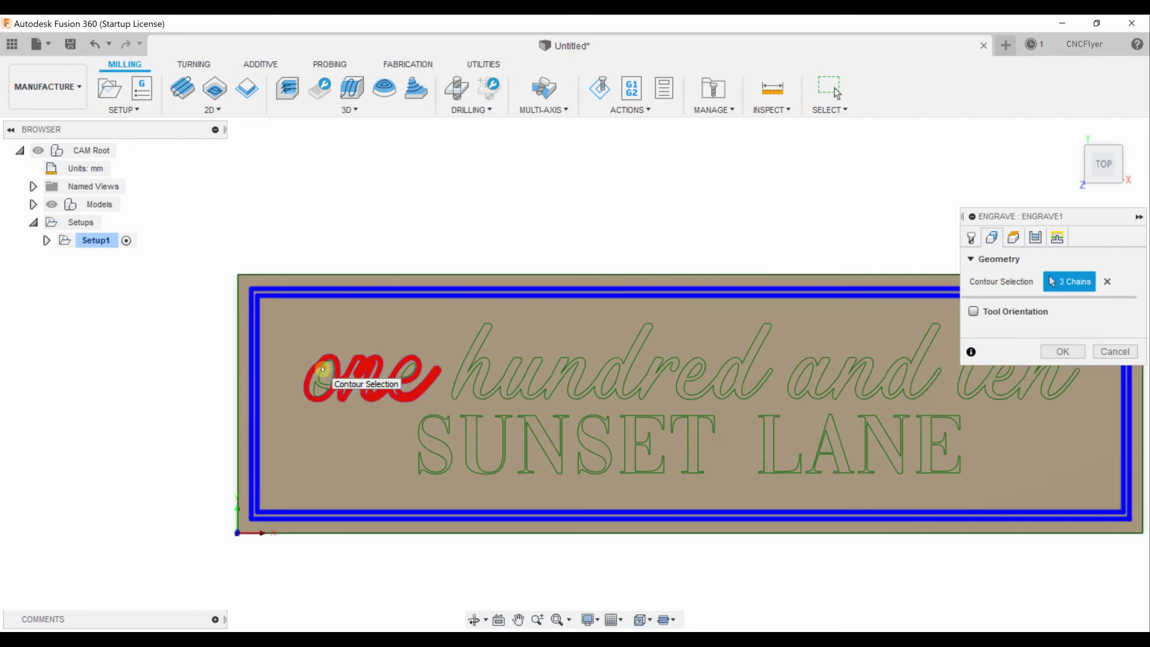
pyautogui.click(319, 372)
pyautogui.click(322, 376)
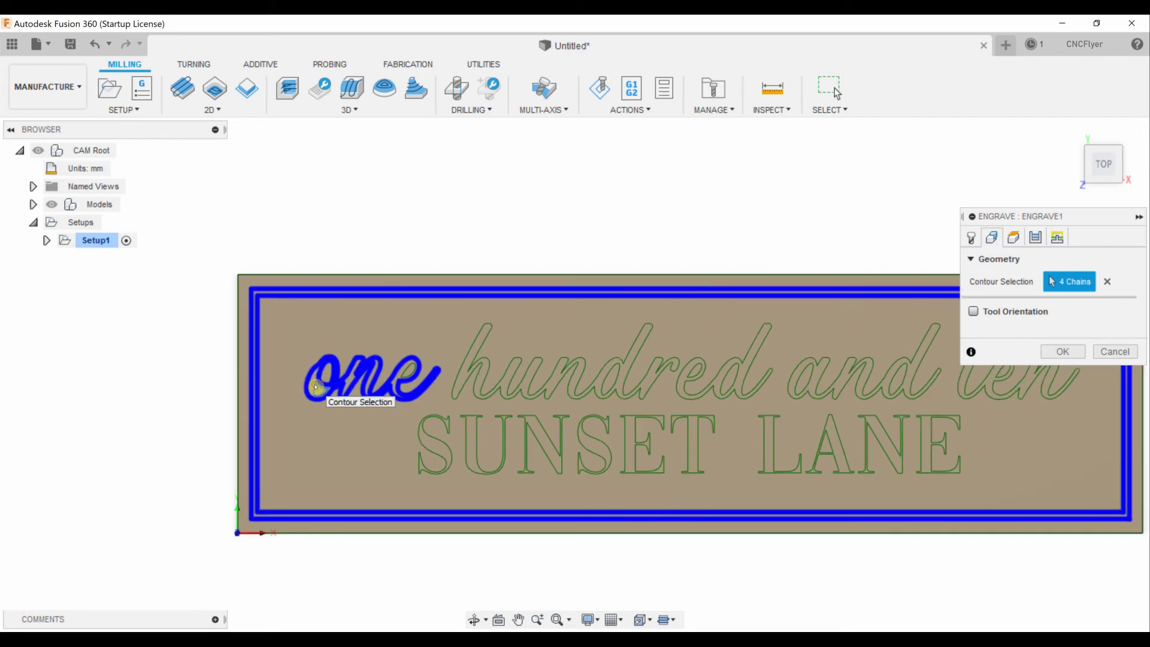
pyautogui.click(408, 372)
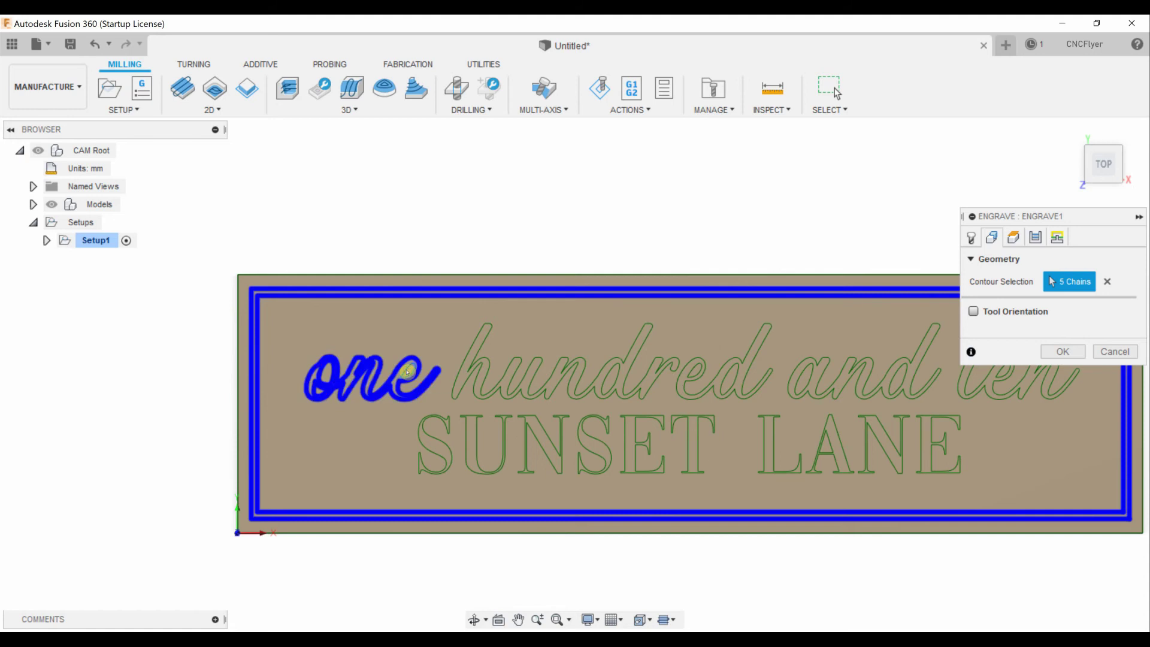
pyautogui.click(468, 358)
pyautogui.click(612, 374)
pyautogui.click(621, 374)
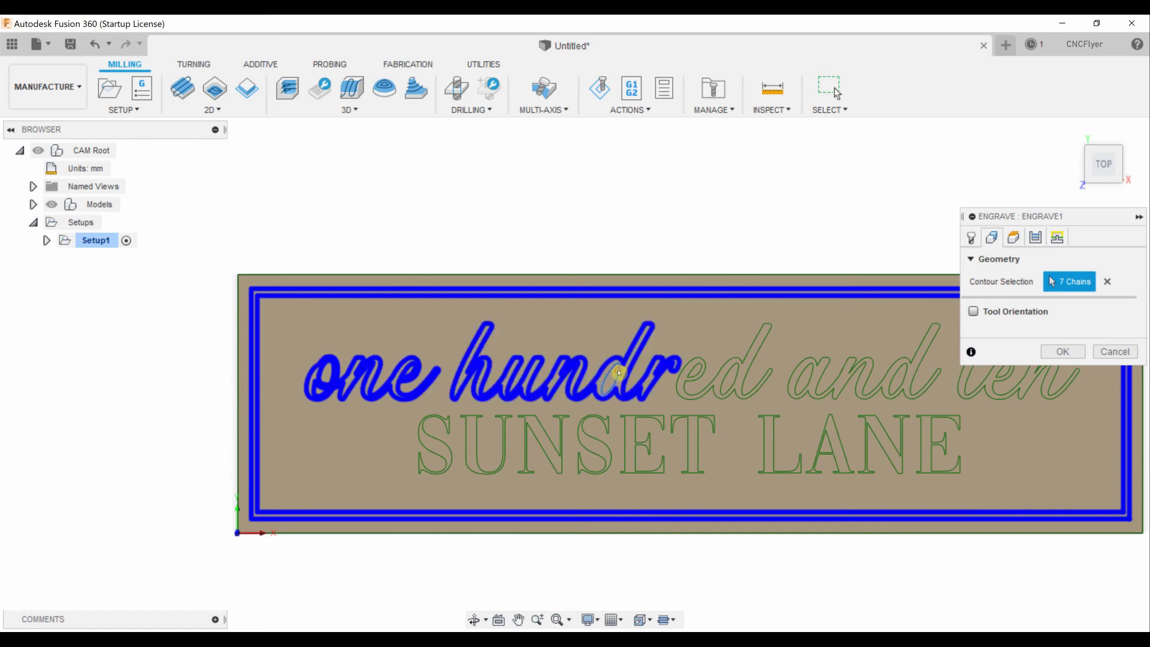
pyautogui.click(691, 361)
pyautogui.click(728, 372)
pyautogui.click(806, 362)
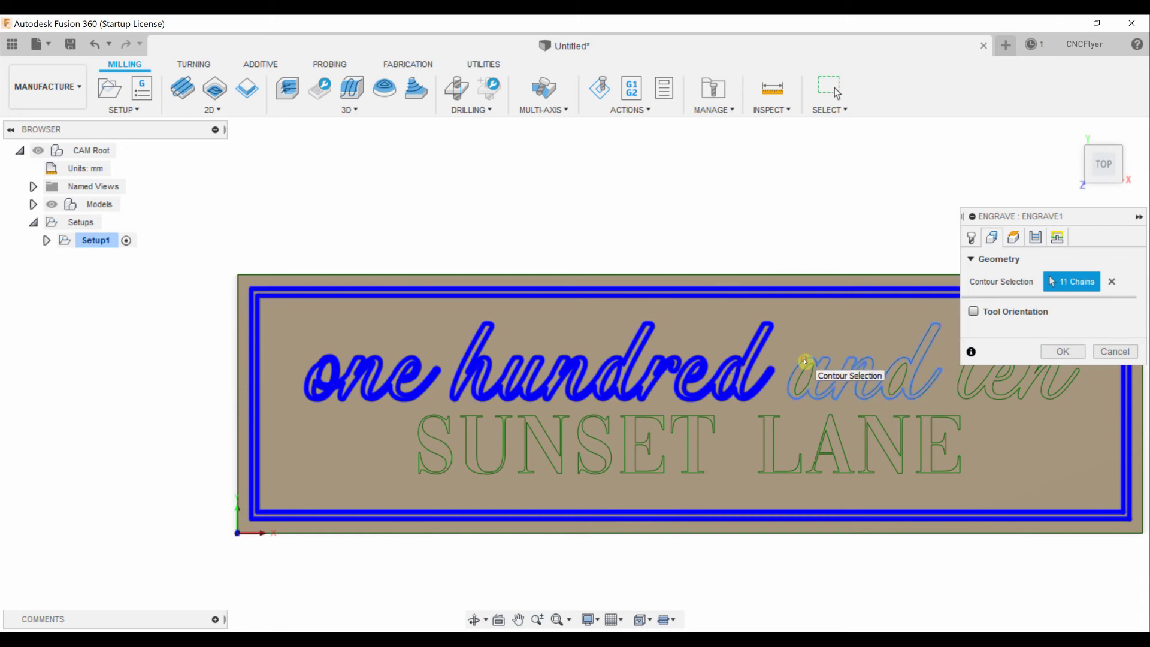
pyautogui.click(805, 372)
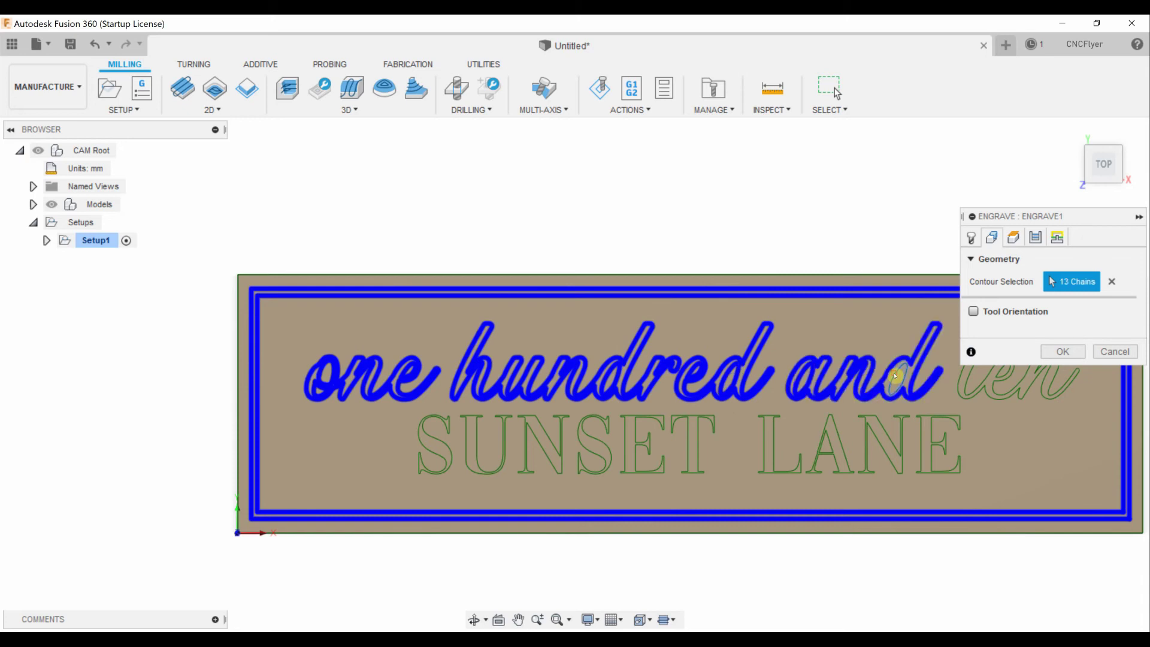
# Step: Add the word 'ten' and the letters of LANE to the engrave contours
pyautogui.moveTo(897, 377); pyautogui.dragTo(743, 376, button='middle')
pyautogui.click(812, 370)
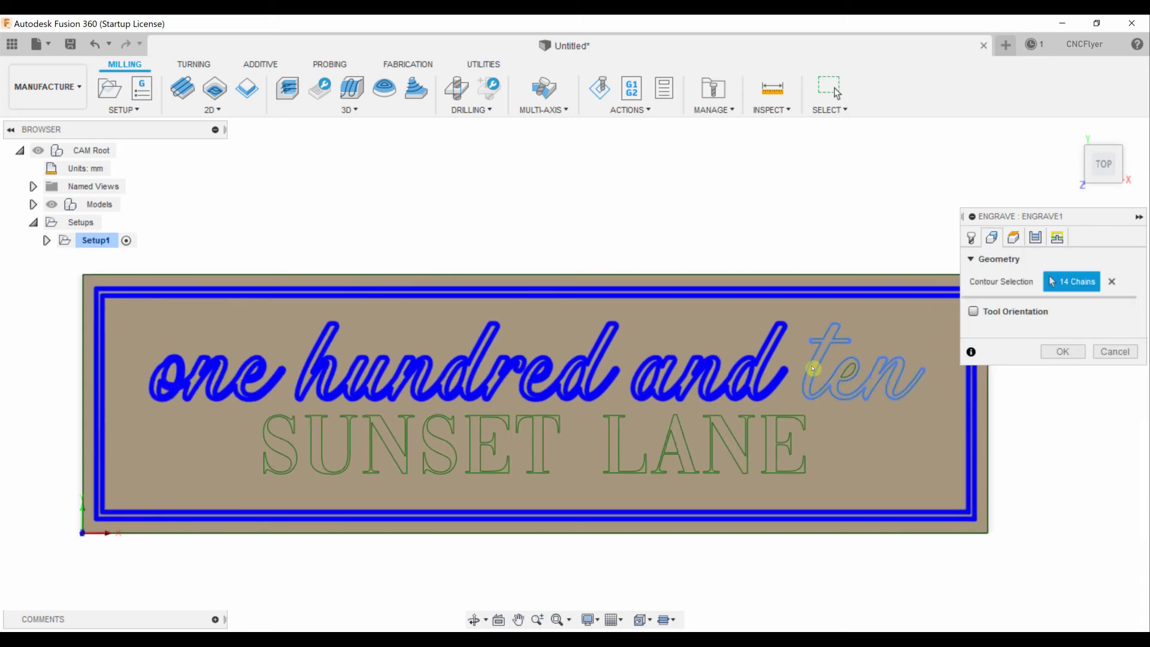
pyautogui.click(812, 368)
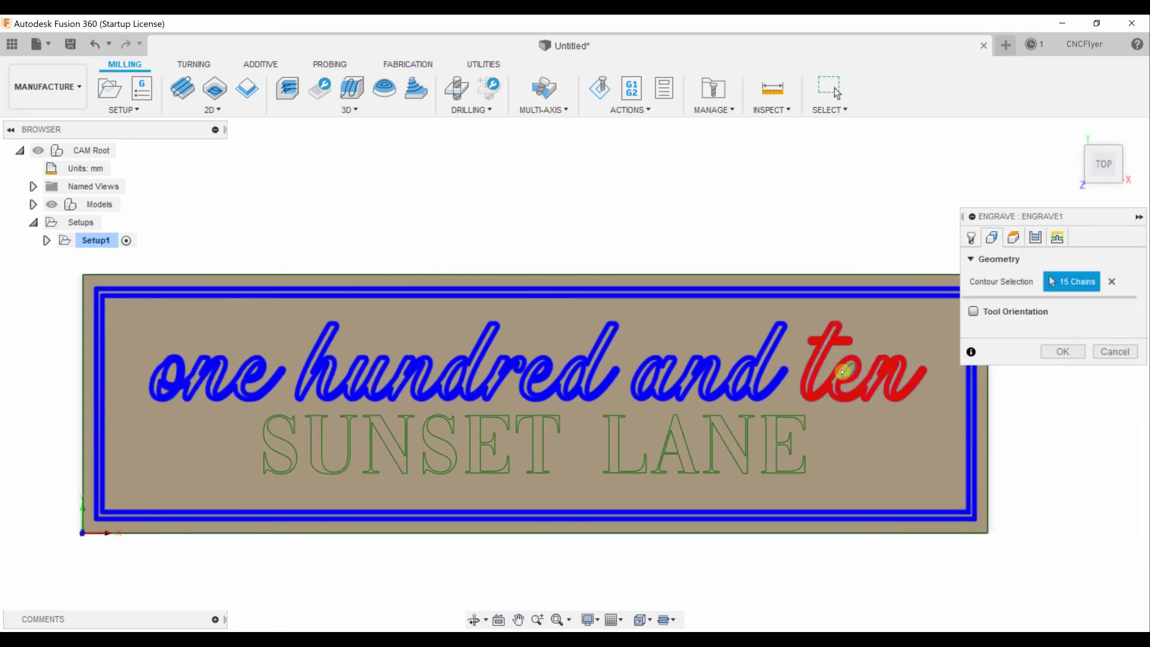
pyautogui.click(799, 427)
pyautogui.click(746, 430)
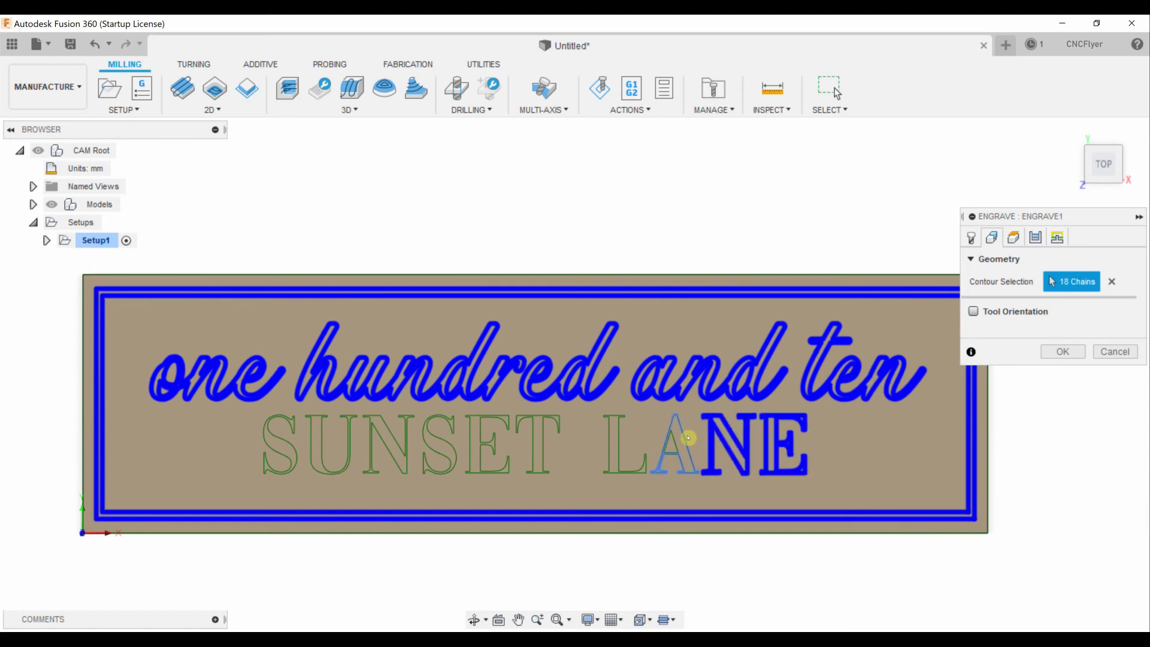
pyautogui.click(685, 441)
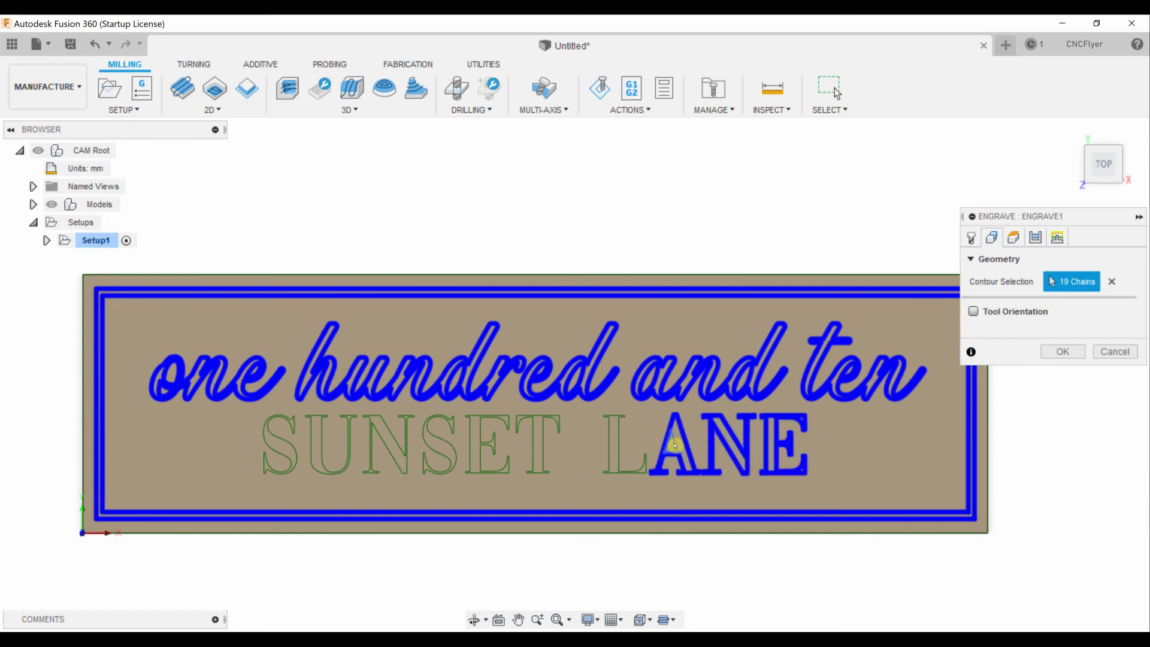
pyautogui.click(623, 443)
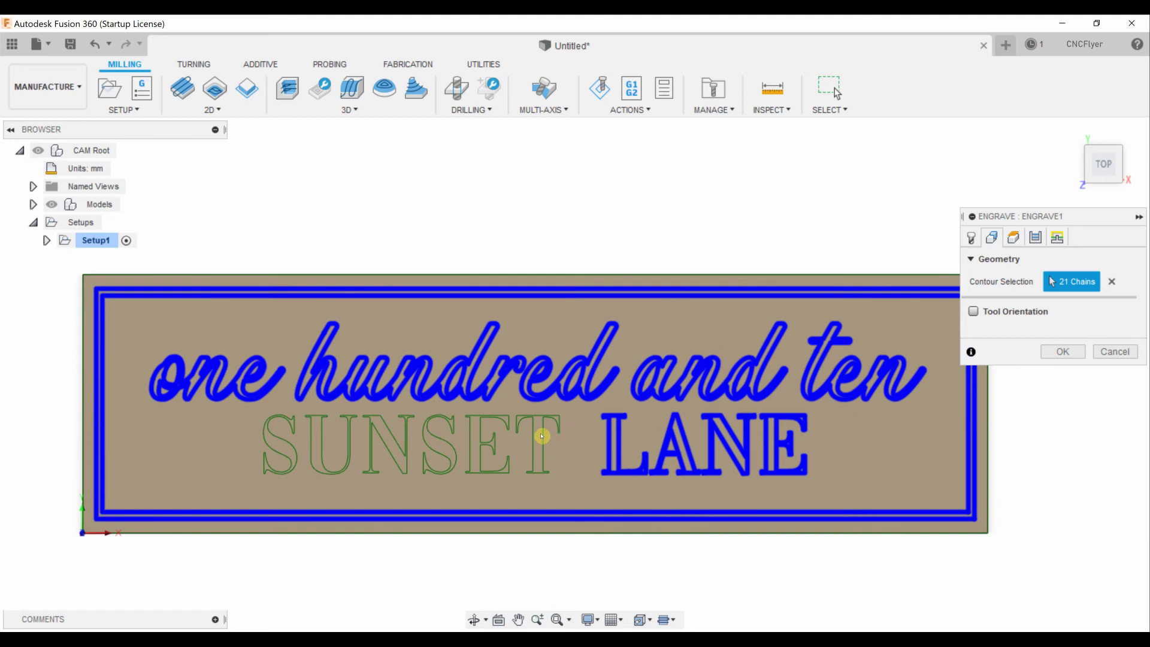
# Step: Add the letters of SUNSET, bringing the selection to 27 chains, and create Engrave1
pyautogui.click(543, 437)
pyautogui.click(496, 444)
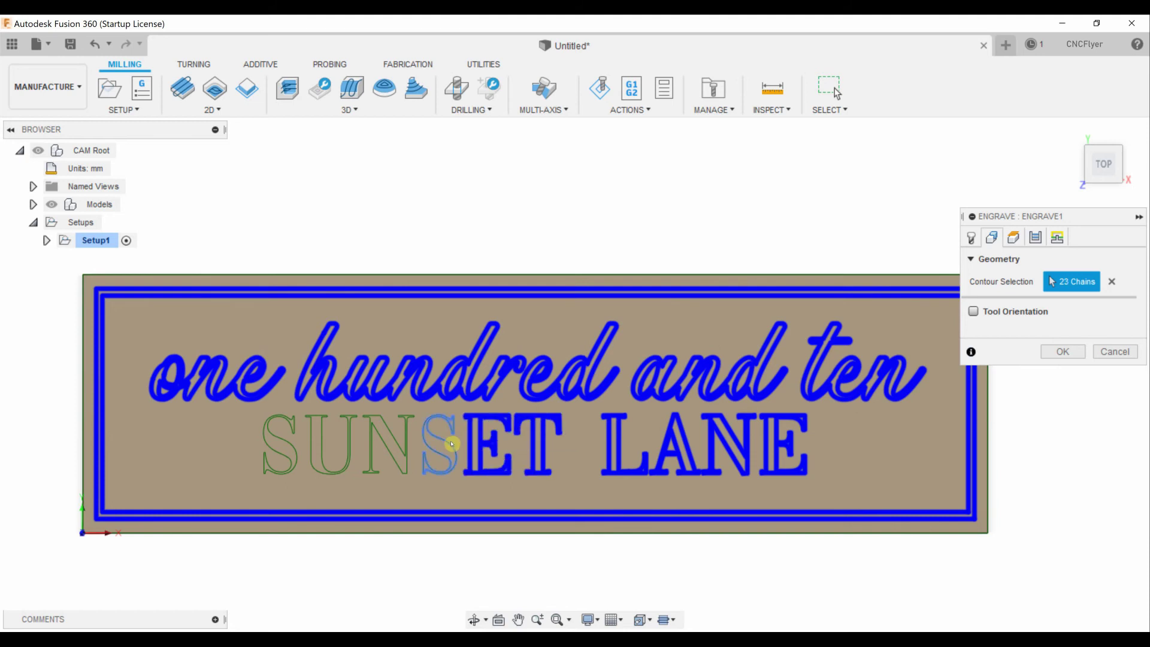
pyautogui.click(452, 443)
pyautogui.click(408, 446)
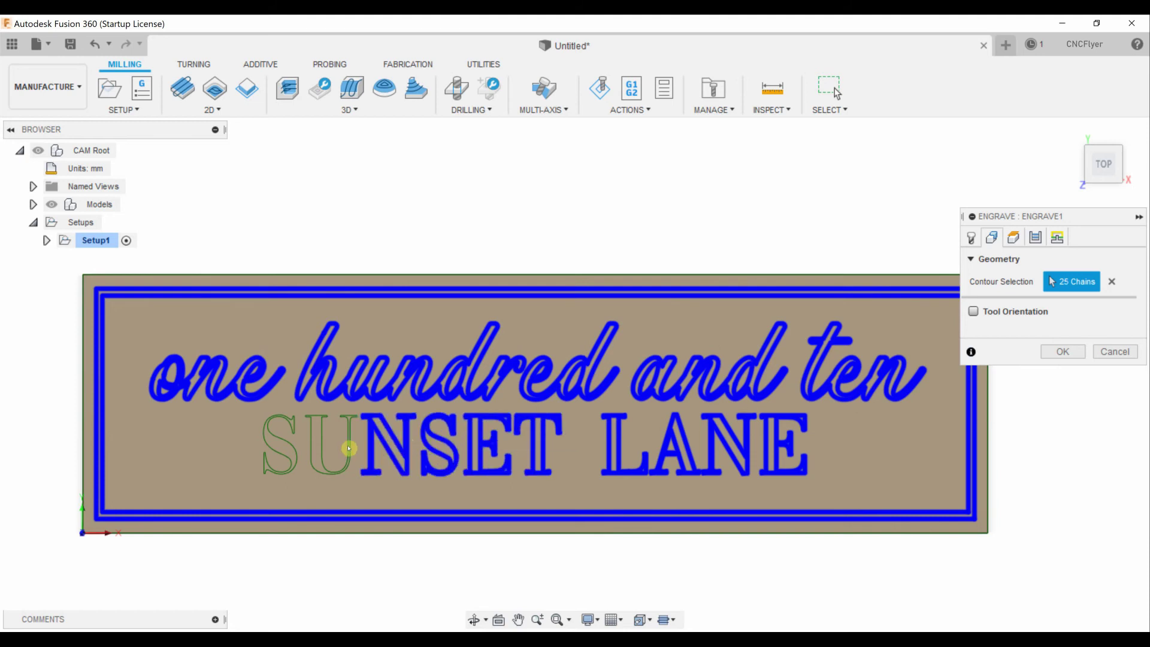
pyautogui.click(311, 451)
pyautogui.click(279, 446)
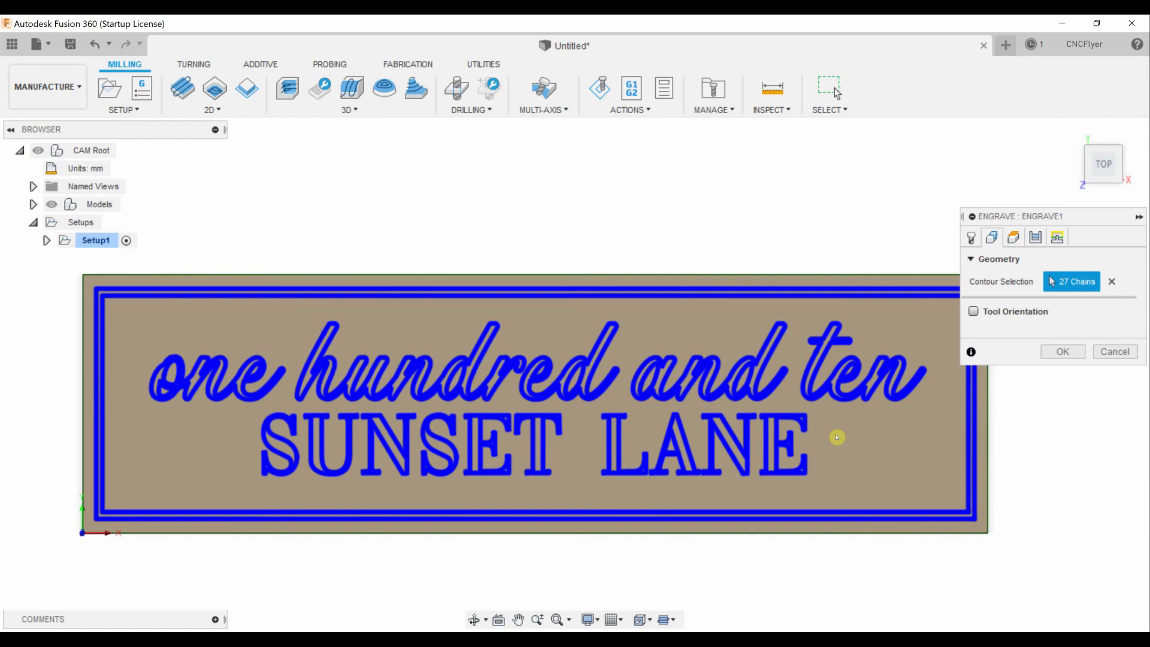
pyautogui.click(1066, 355)
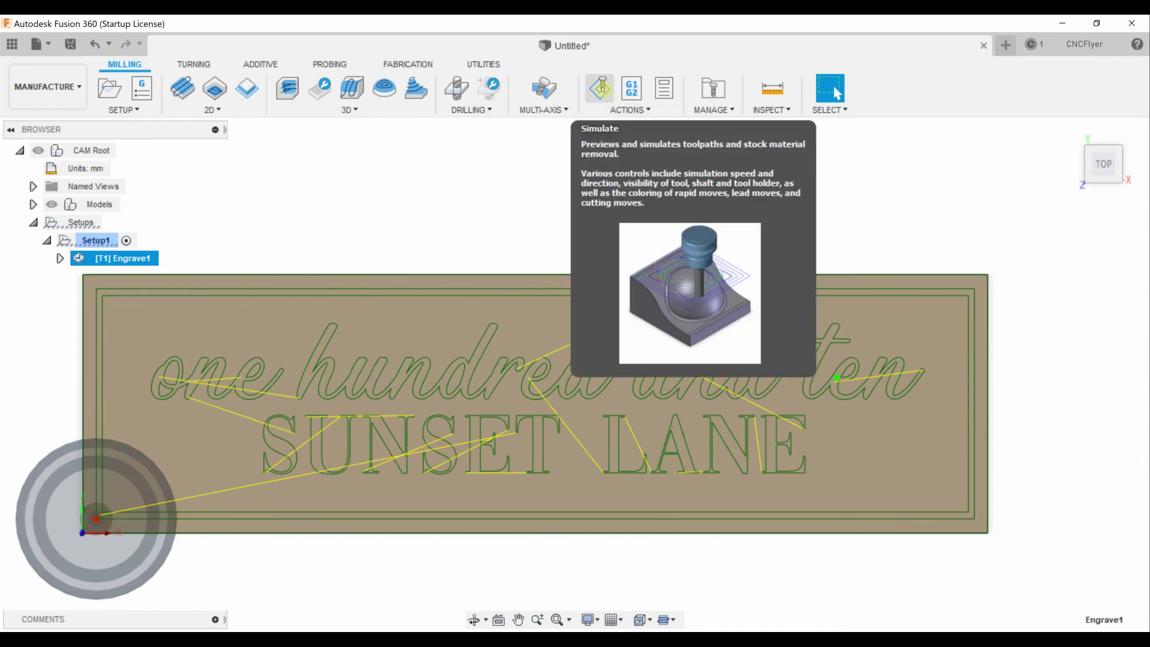
pyautogui.click(602, 89)
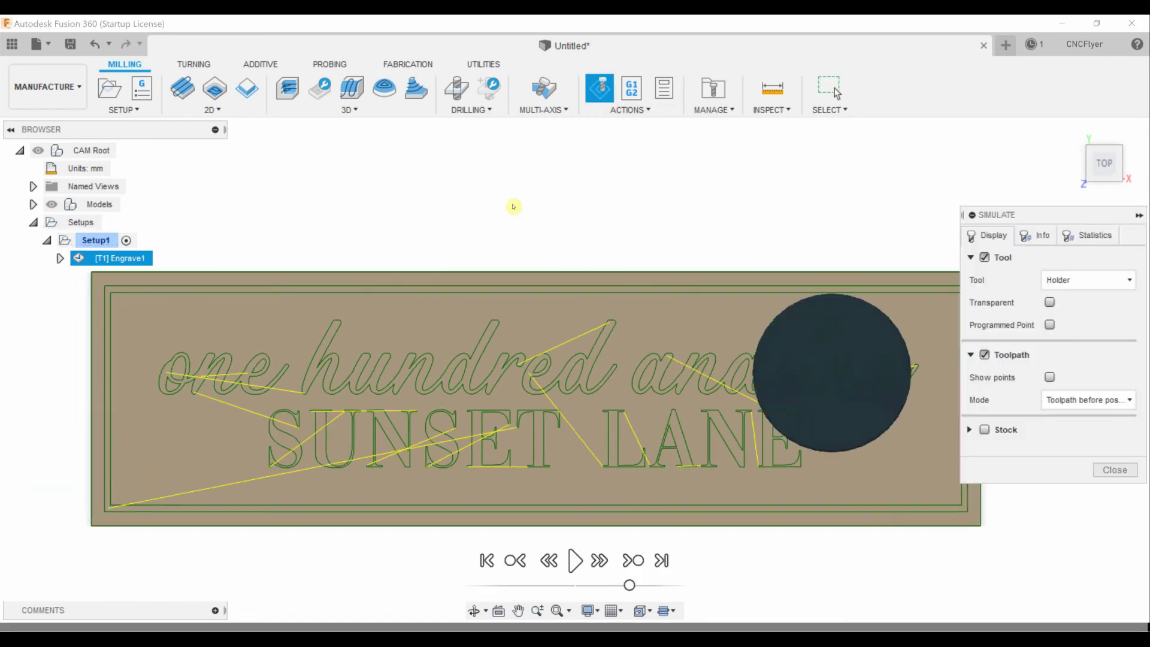
pyautogui.click(574, 562)
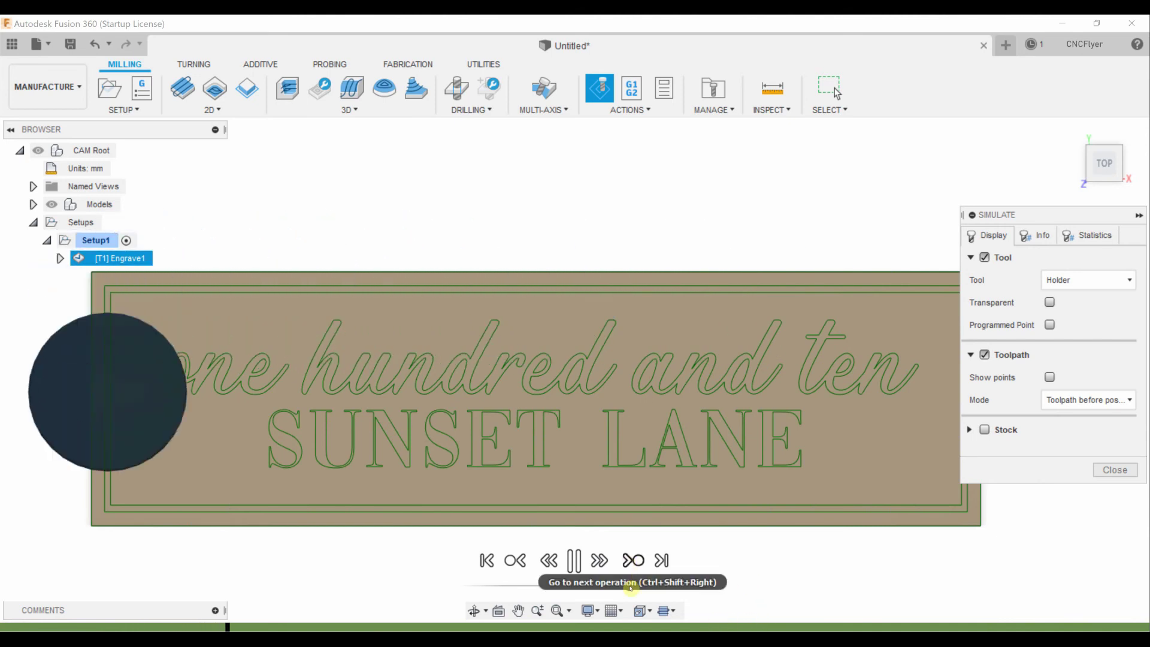
pyautogui.moveTo(629, 587); pyautogui.dragTo(666, 591)
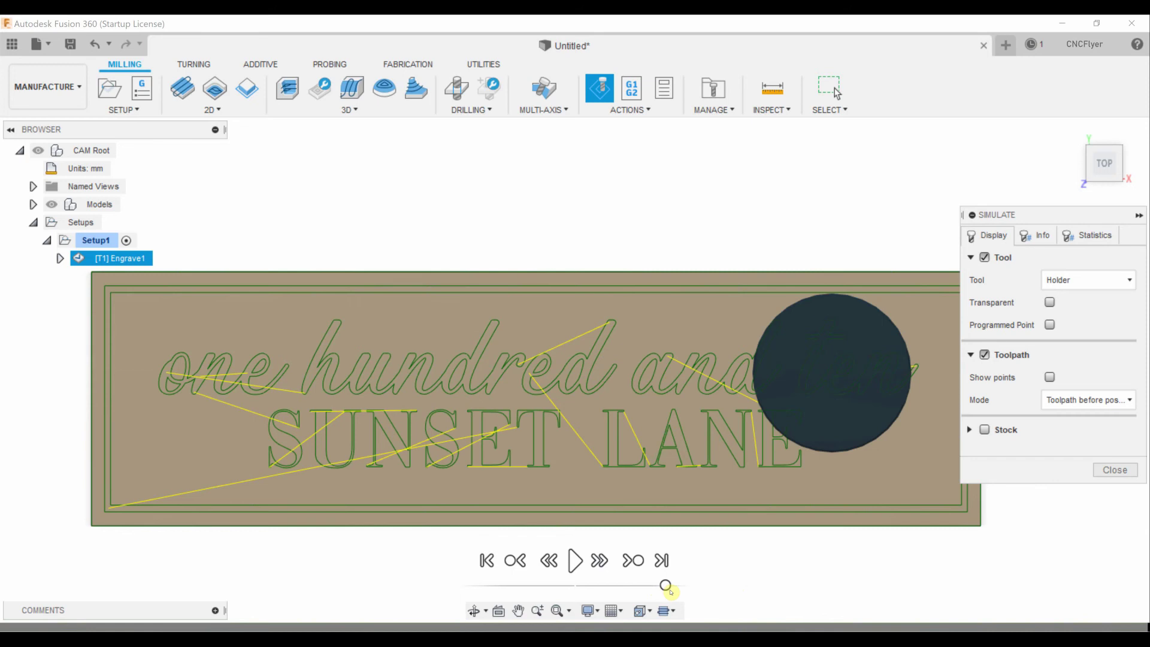
pyautogui.click(1115, 470)
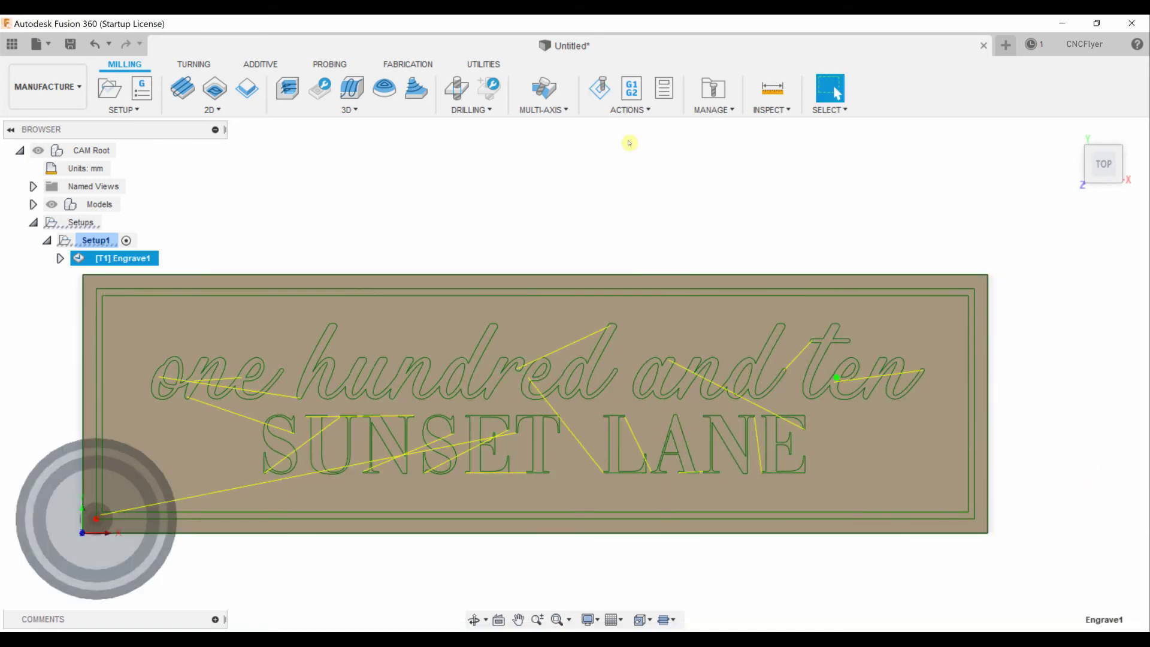
# Step: Post process Engrave1 to 1001.nc in the CNC folder, replacing the existing file
pyautogui.click(641, 113)
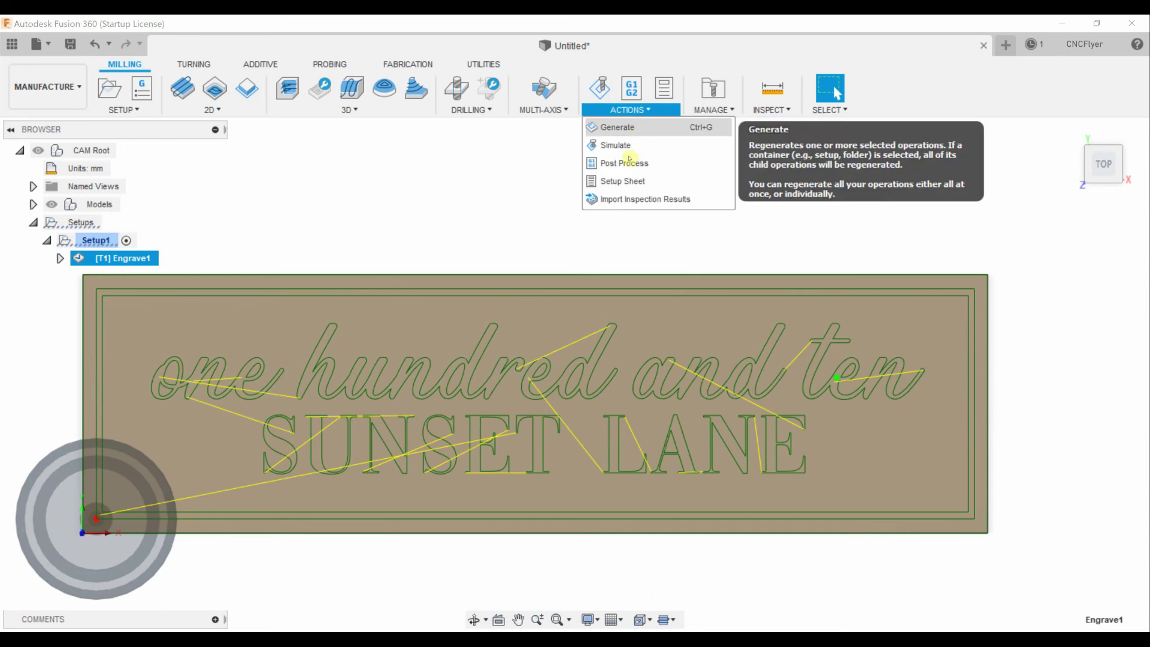
pyautogui.click(640, 165)
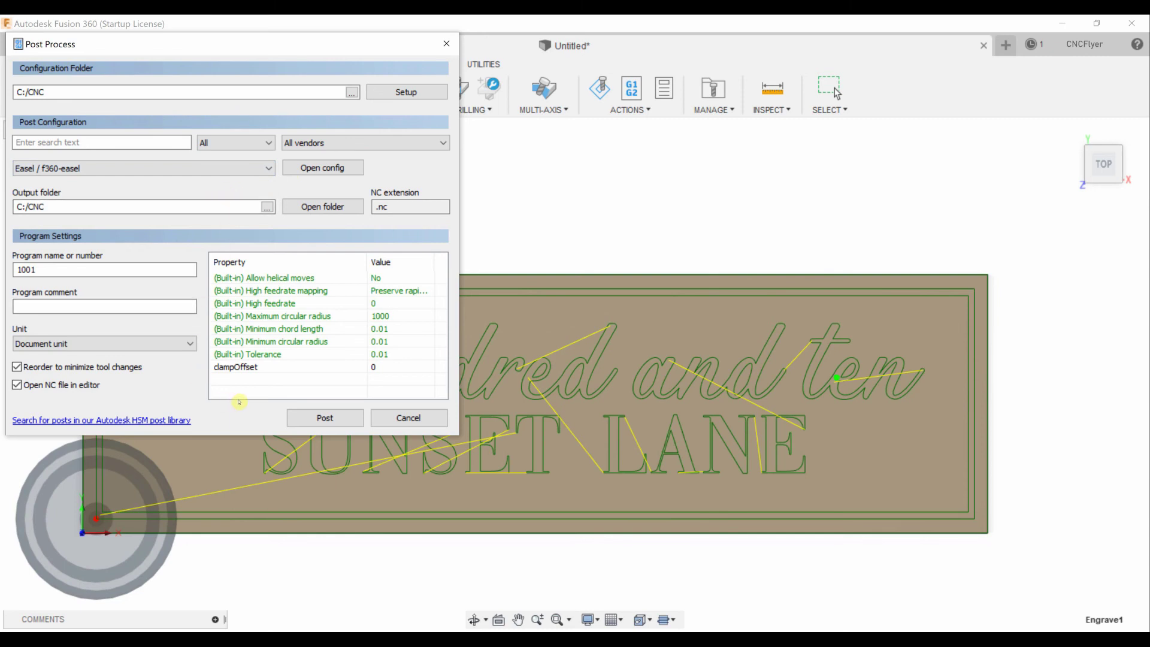
pyautogui.click(323, 417)
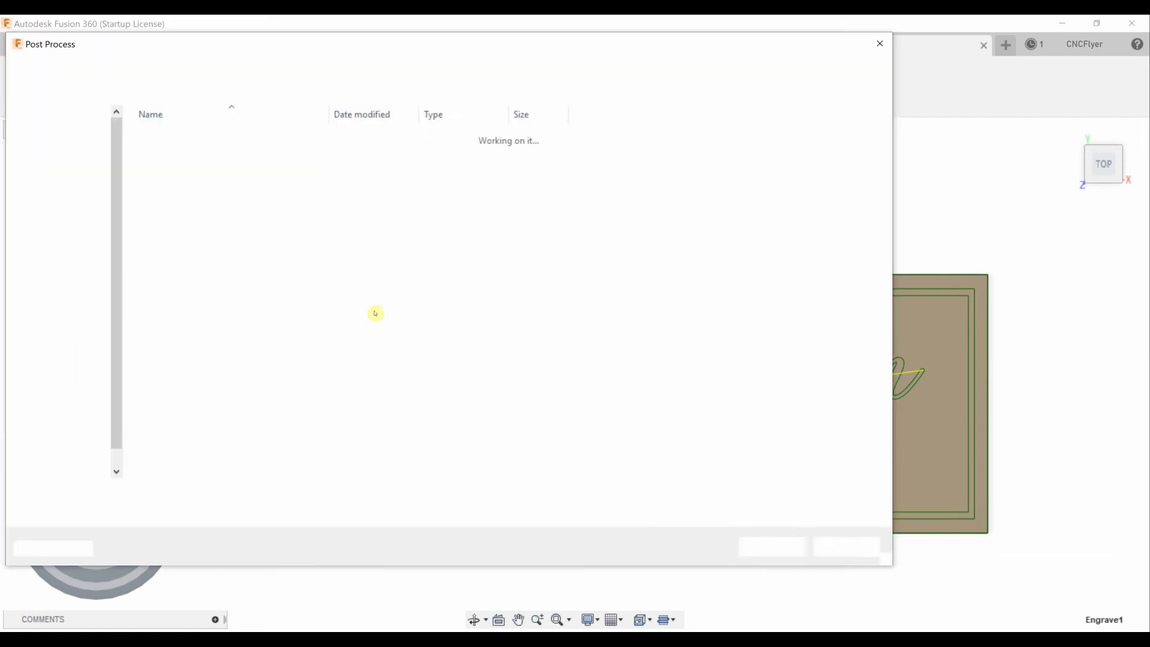
pyautogui.click(171, 136)
pyautogui.click(772, 546)
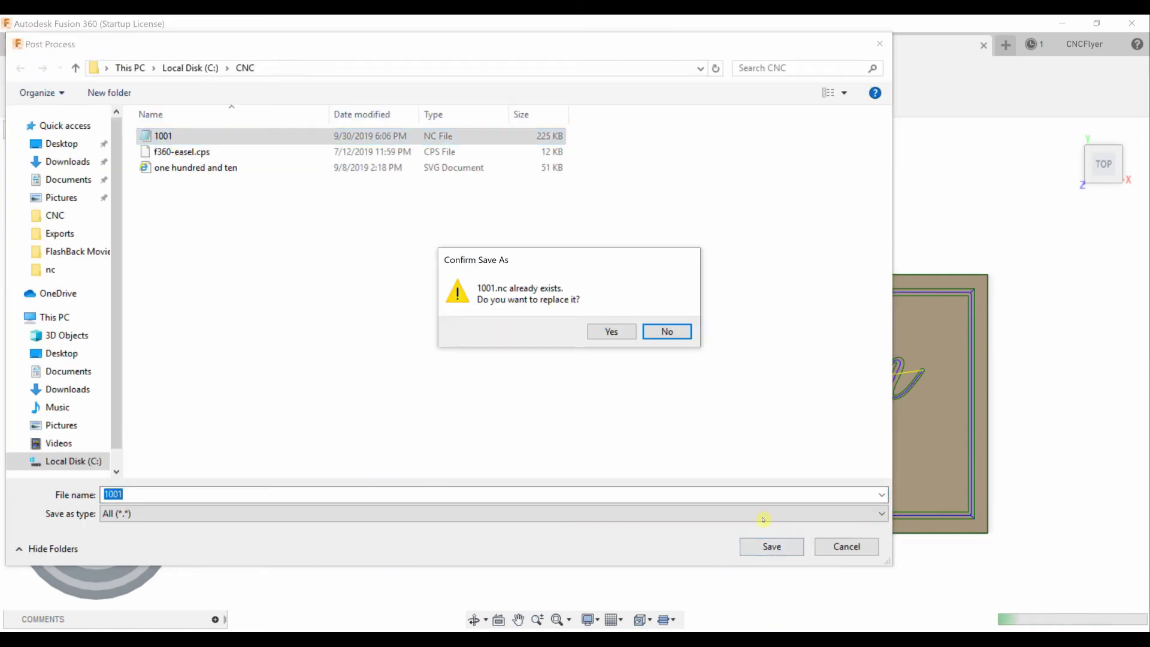
pyautogui.click(617, 331)
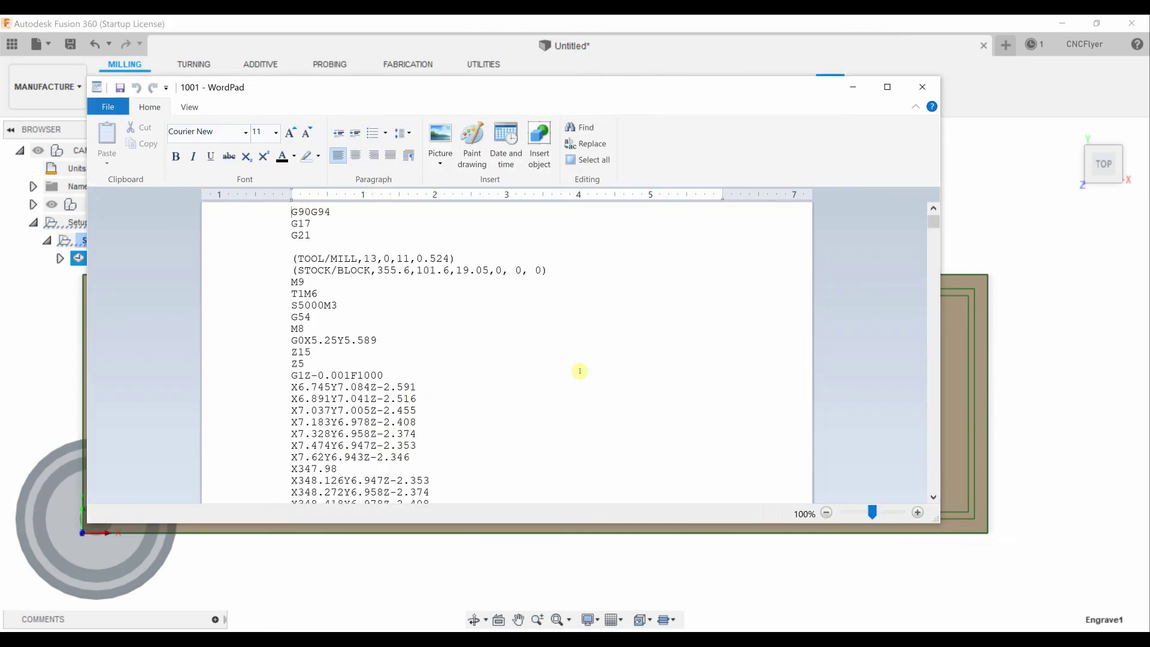
# Step: Close the WordPad window showing the 1001 G-code
pyautogui.click(931, 82)
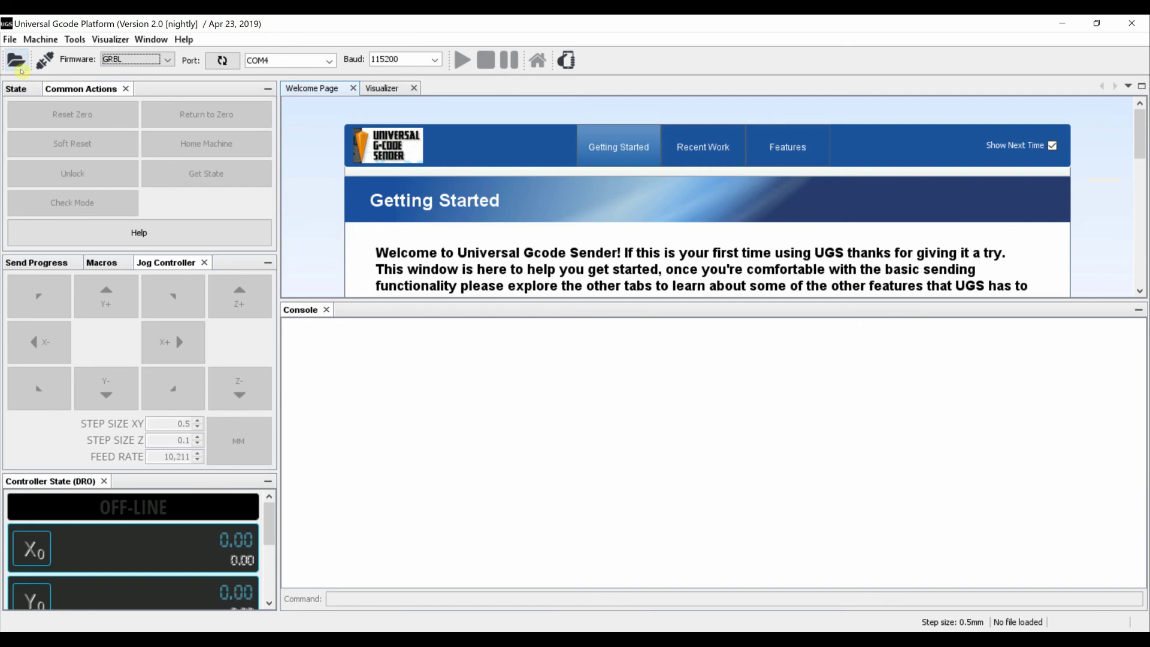
# Step: Load 1001.nc from the CNC folder into Universal Gcode Sender (9772 rows)
pyautogui.click(24, 61)
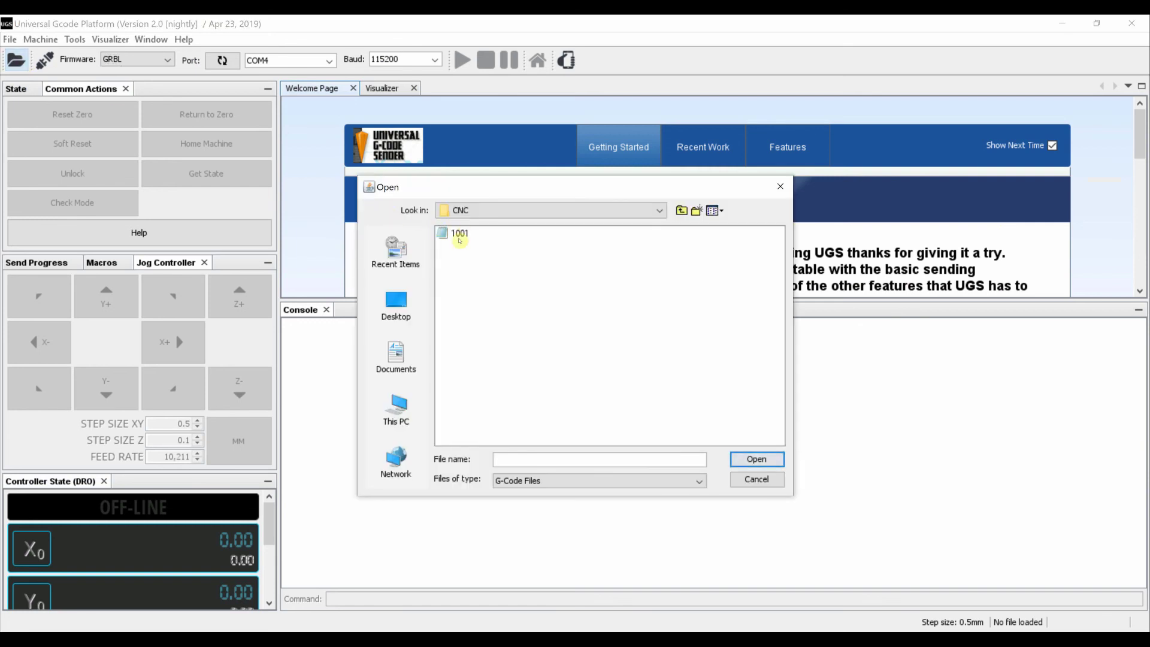
pyautogui.click(458, 234)
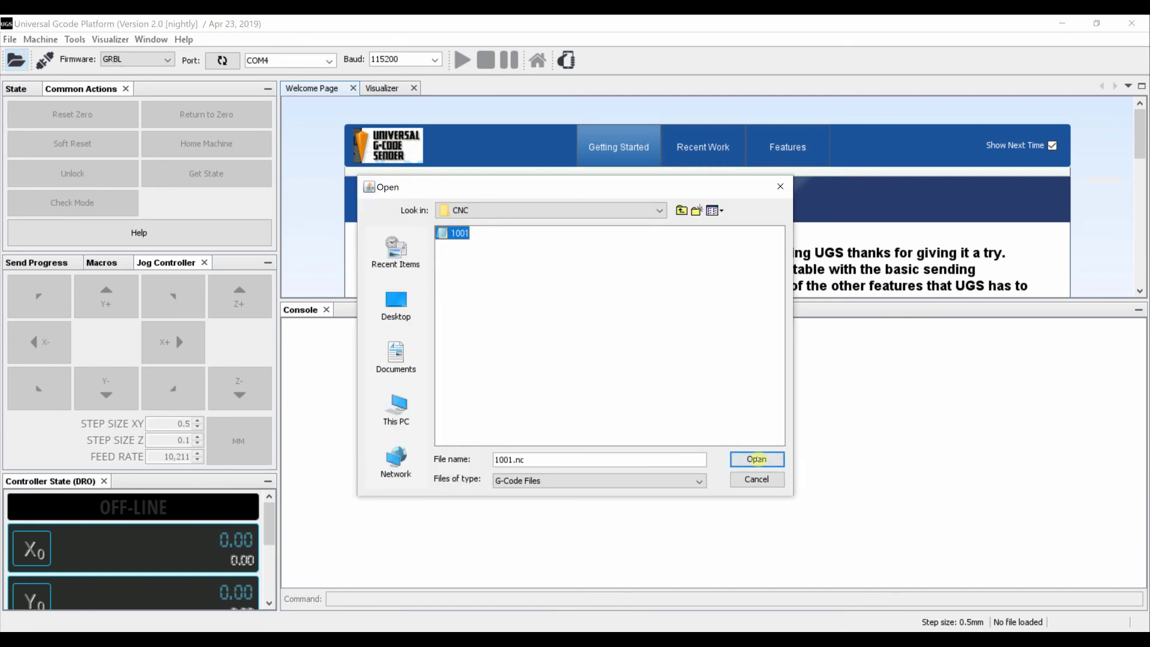
pyautogui.click(756, 459)
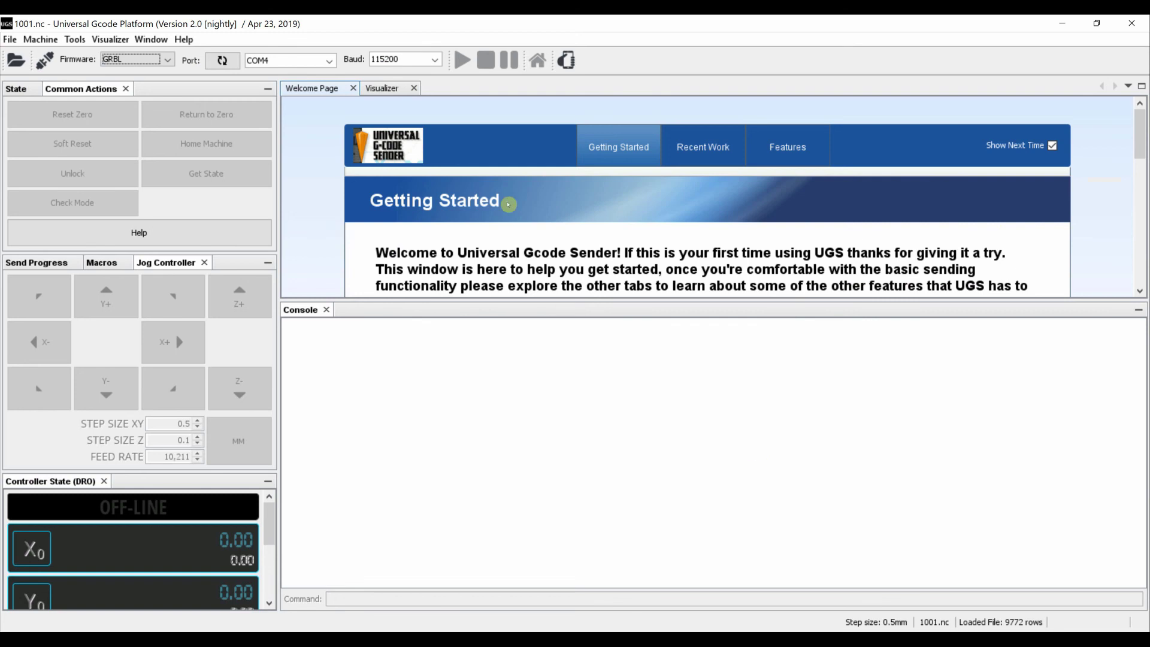
pyautogui.click(387, 89)
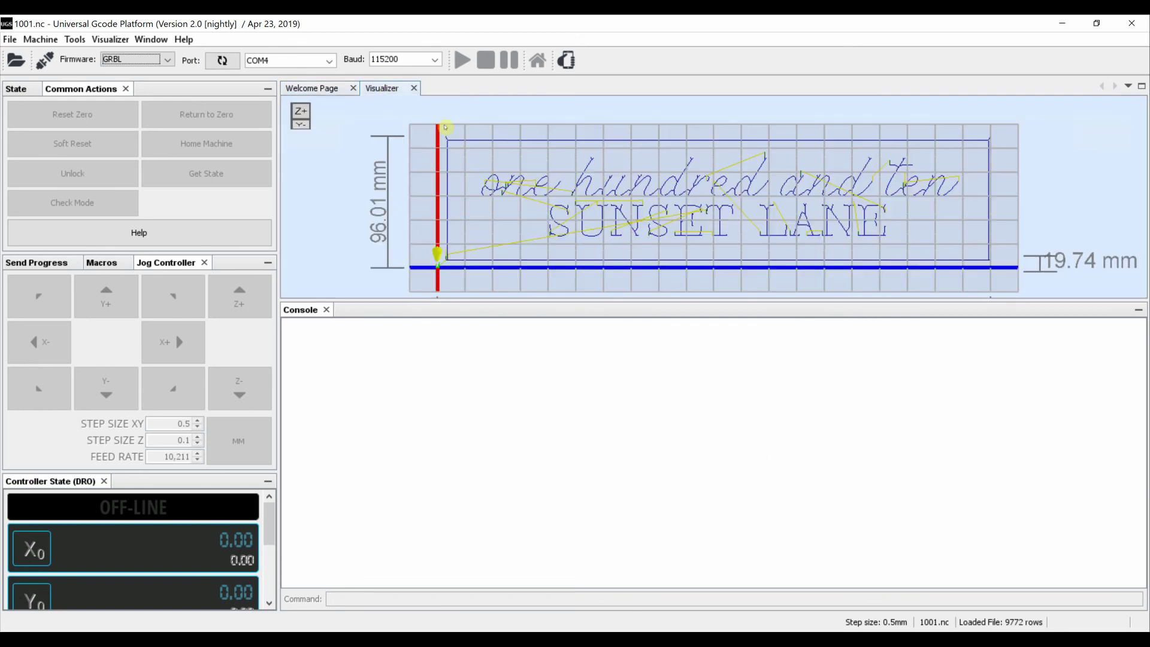